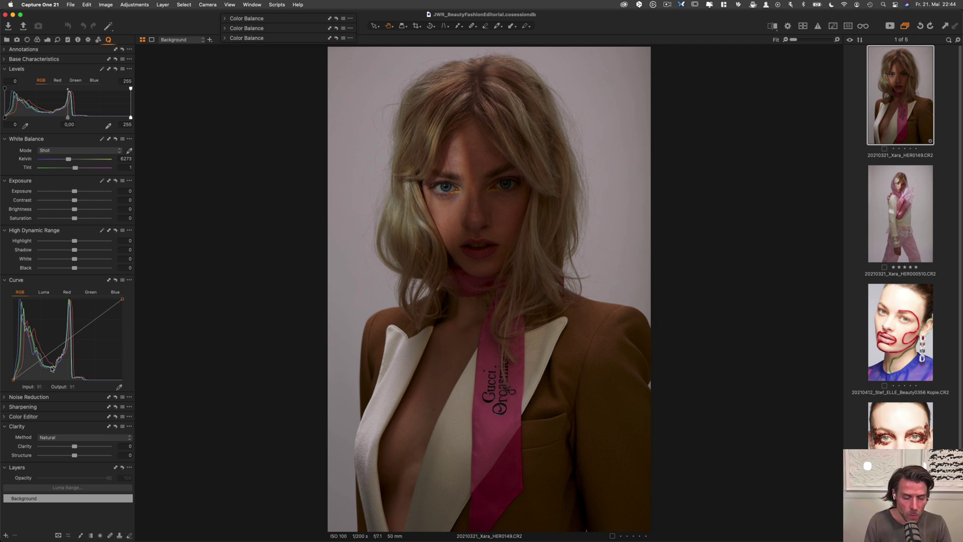
Step: Shape the RGB curve with one point lifting the shadows and a second point pulling the highlights back down near the diagonal
mouse_move(38, 363)
mouse_down()
mouse_move(39, 352)
mouse_move(31, 362)
mouse_up()
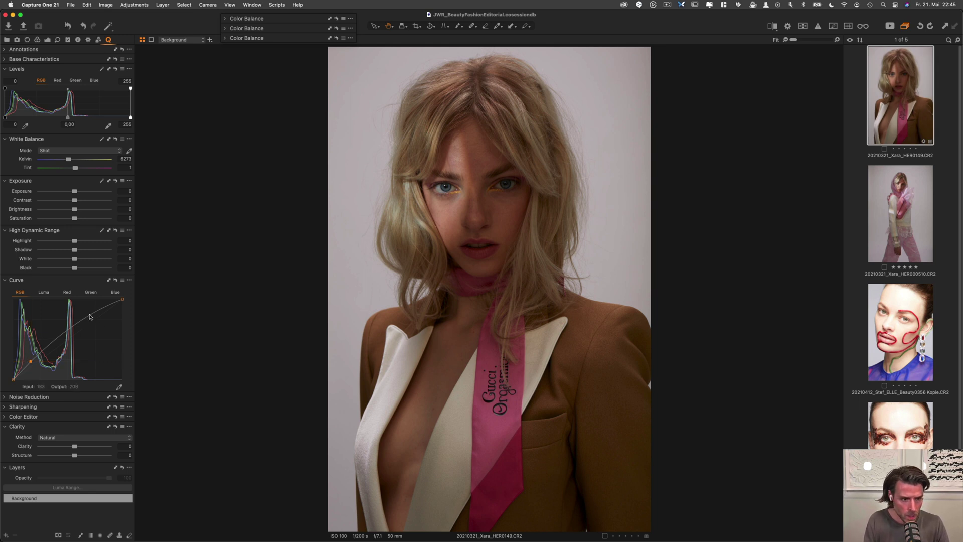
drag(91, 317, 97, 317)
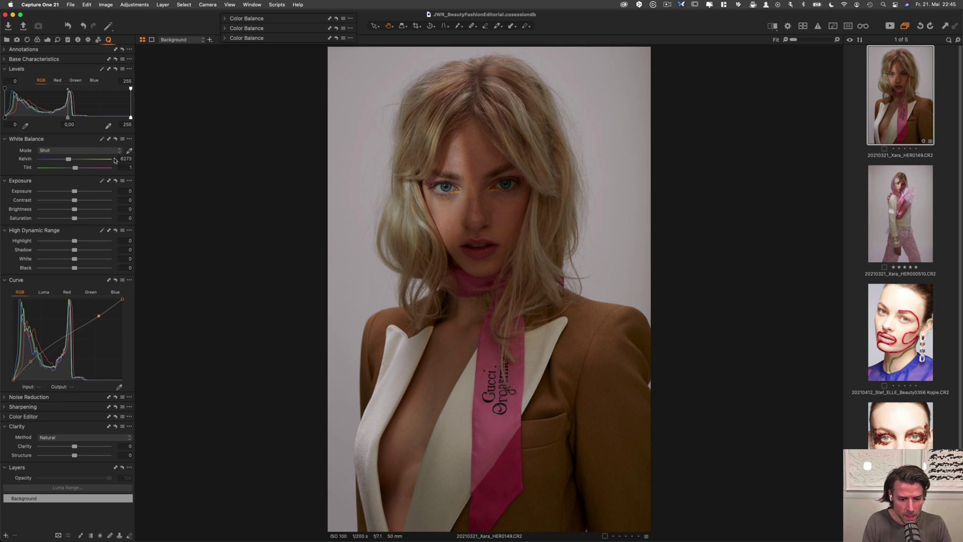
Step: Warm the portrait's white balance by setting Kelvin to 7750 and Tint to 0,2
drag(69, 160, 76, 165)
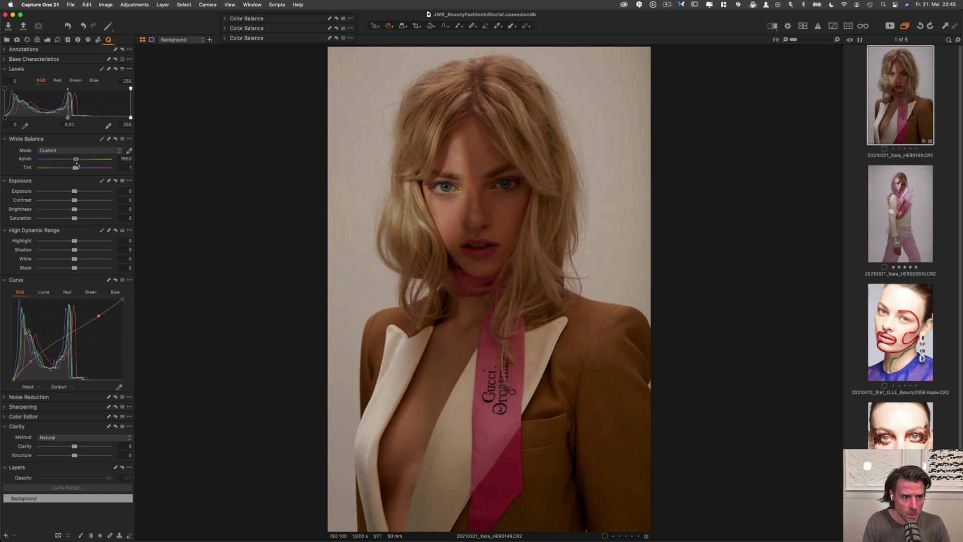
click(119, 159)
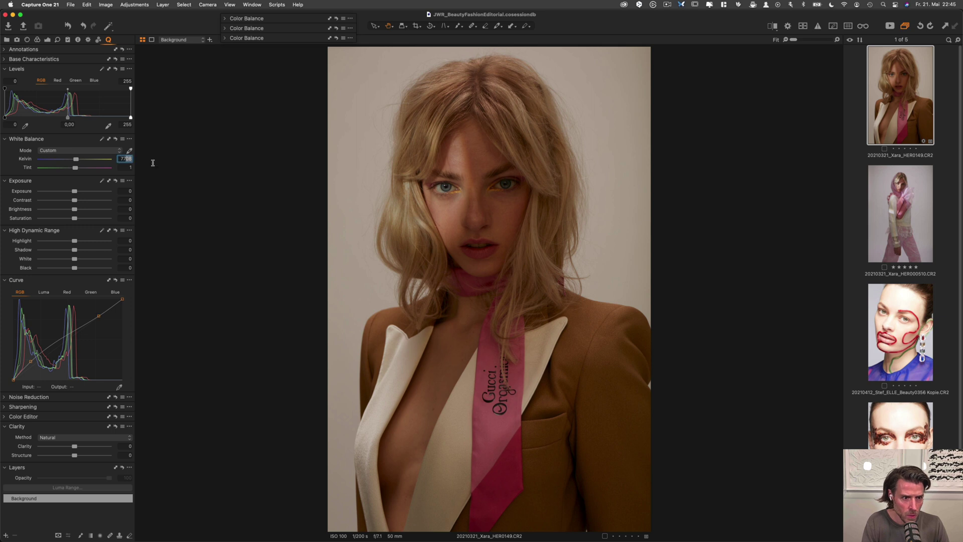
text(7750)
key(Return)
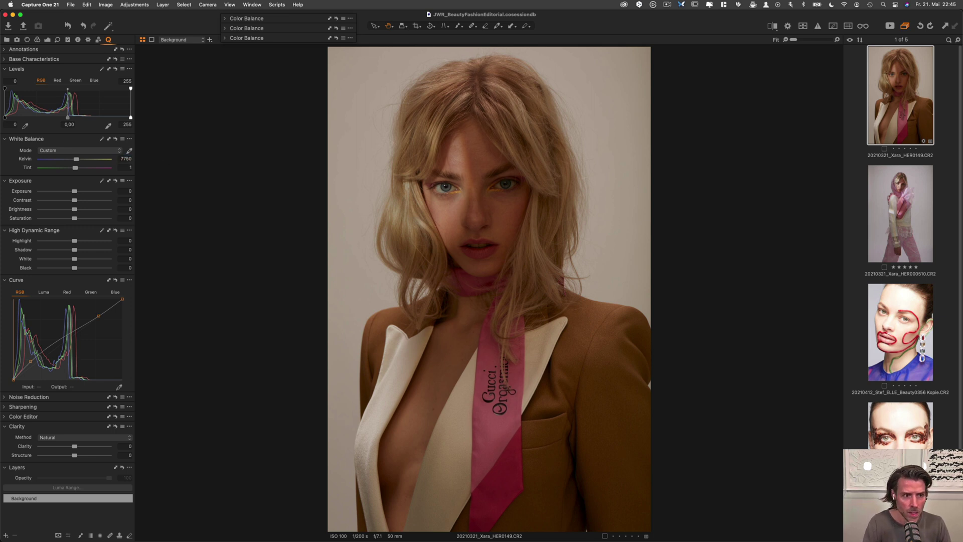
click(126, 168)
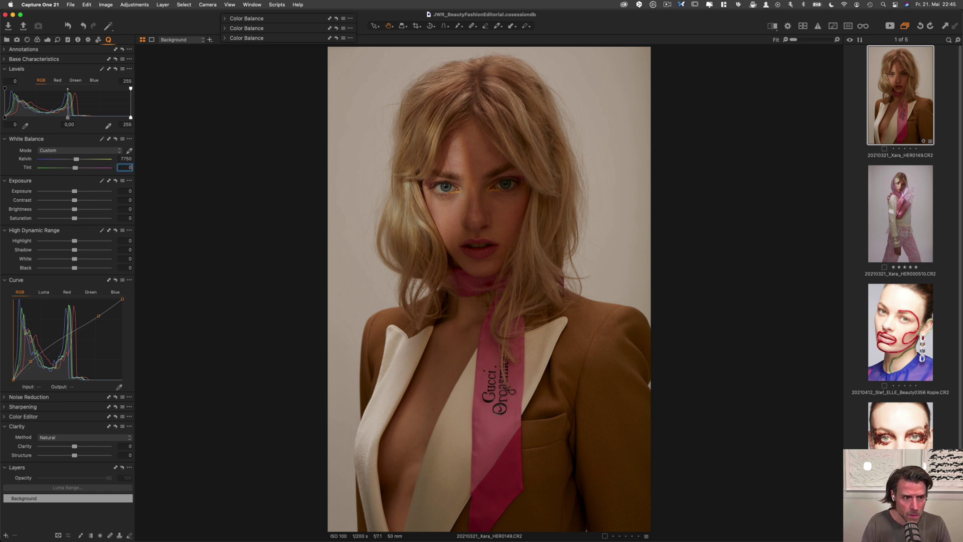
text(0)
key(Return)
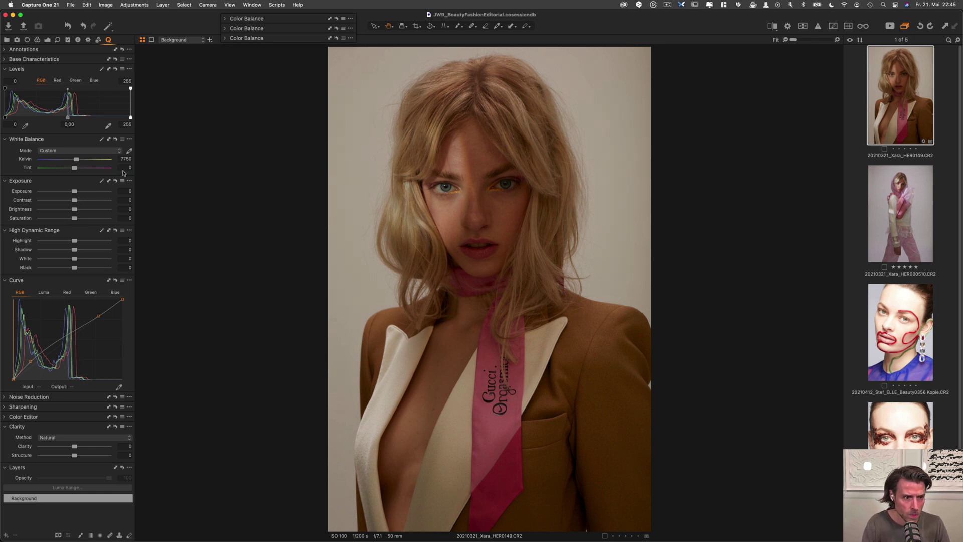
click(125, 167)
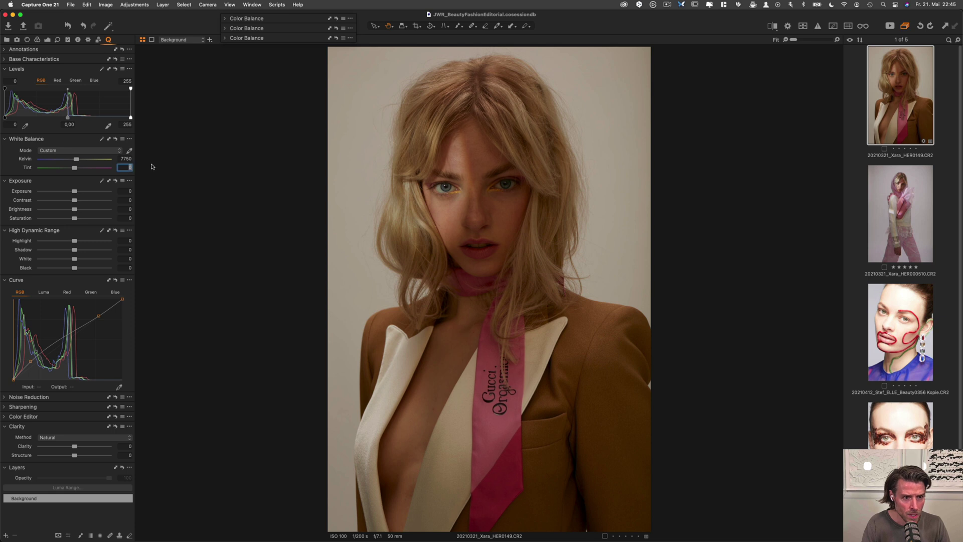
key(Return)
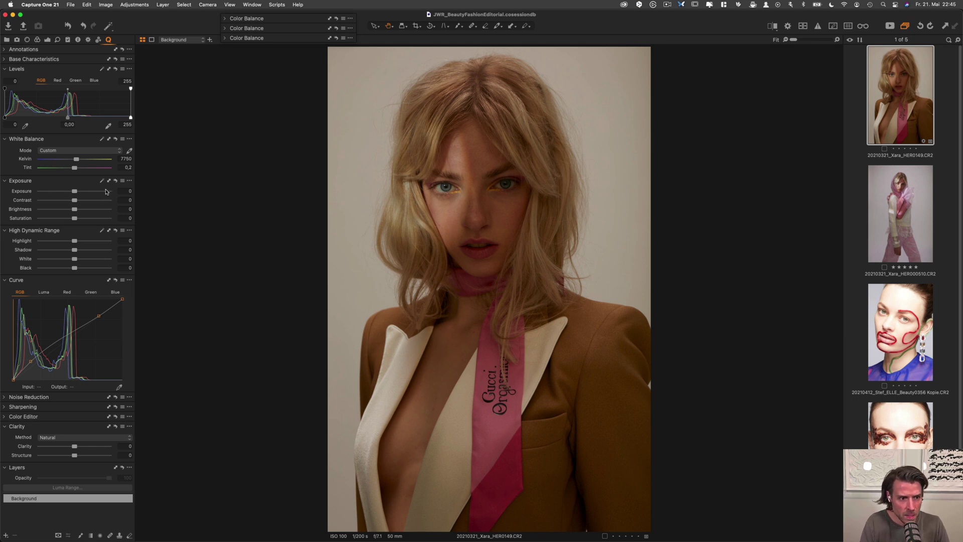
Step: Set the portrait's exposure to 0,11, contrast to 2 and brightness to 13
click(125, 191)
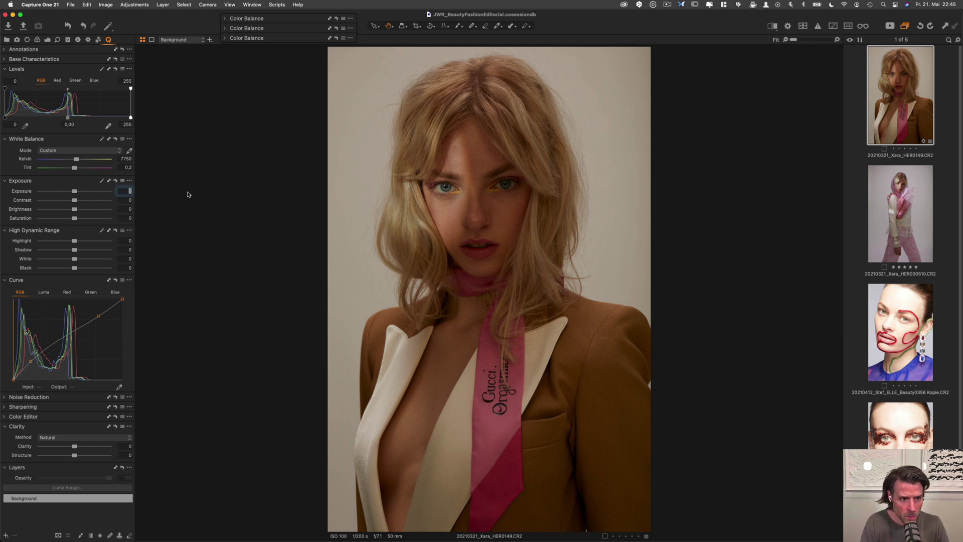
text(0,1)
key(Return)
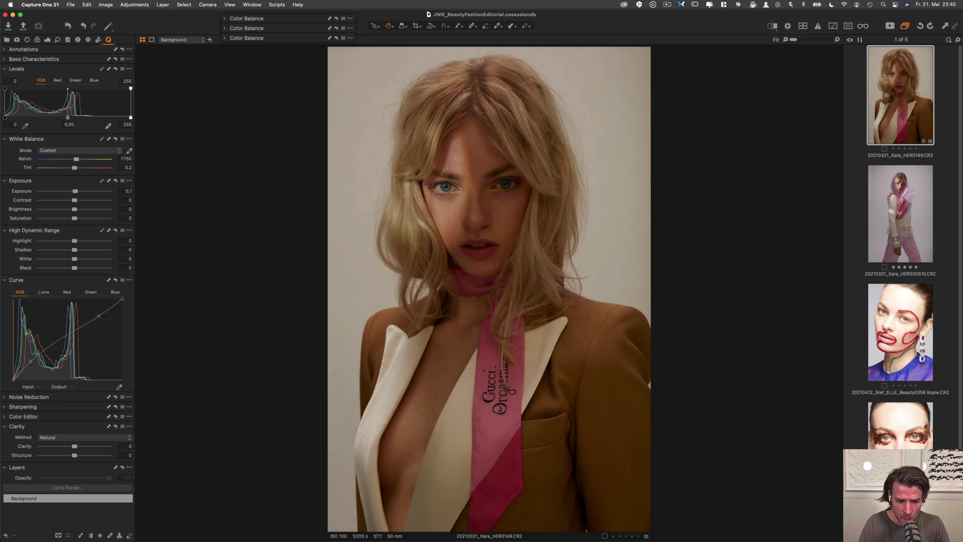
click(130, 191)
text(11)
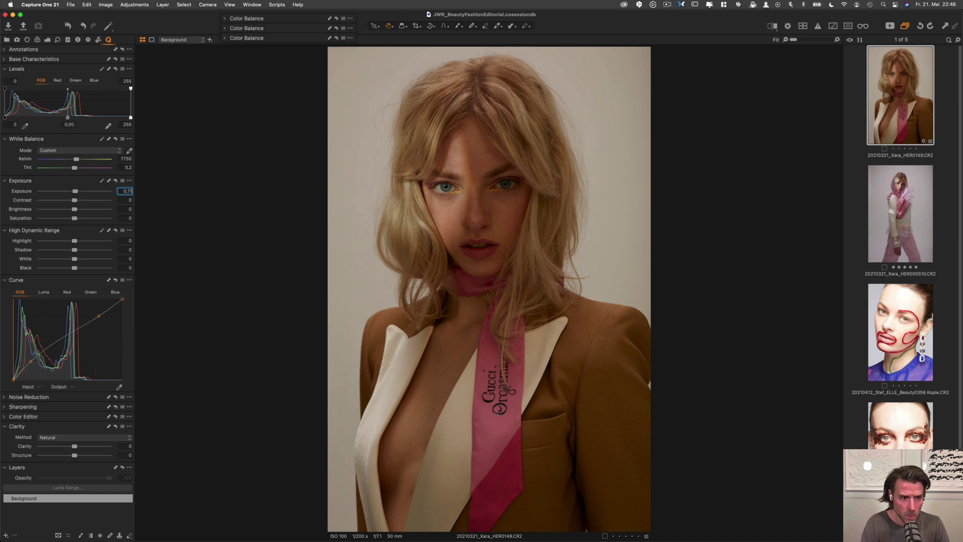
key(Return)
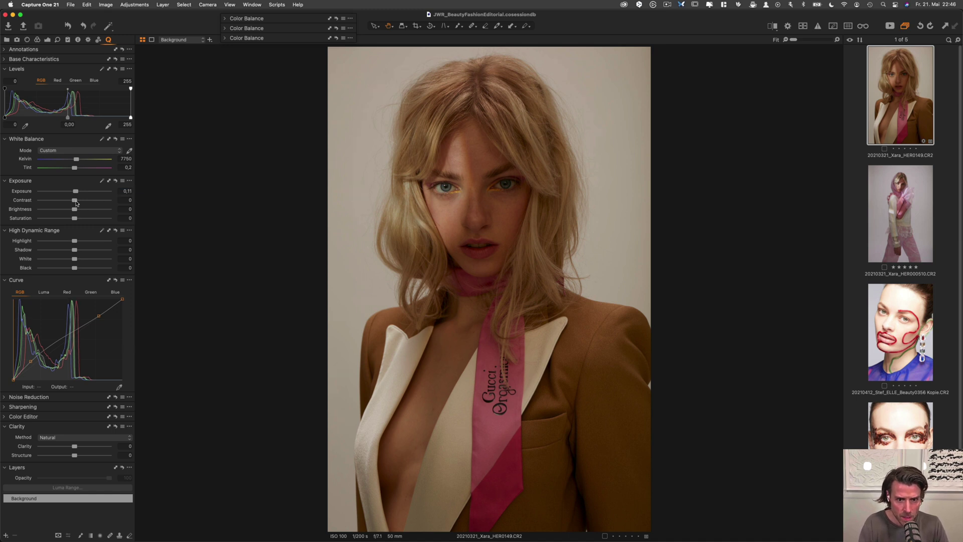
drag(74, 200, 77, 200)
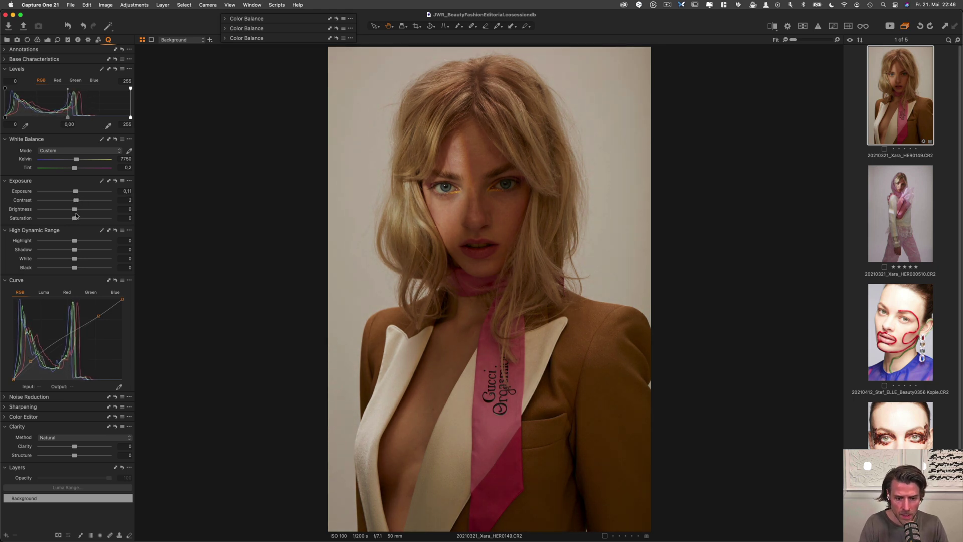
drag(74, 209, 84, 207)
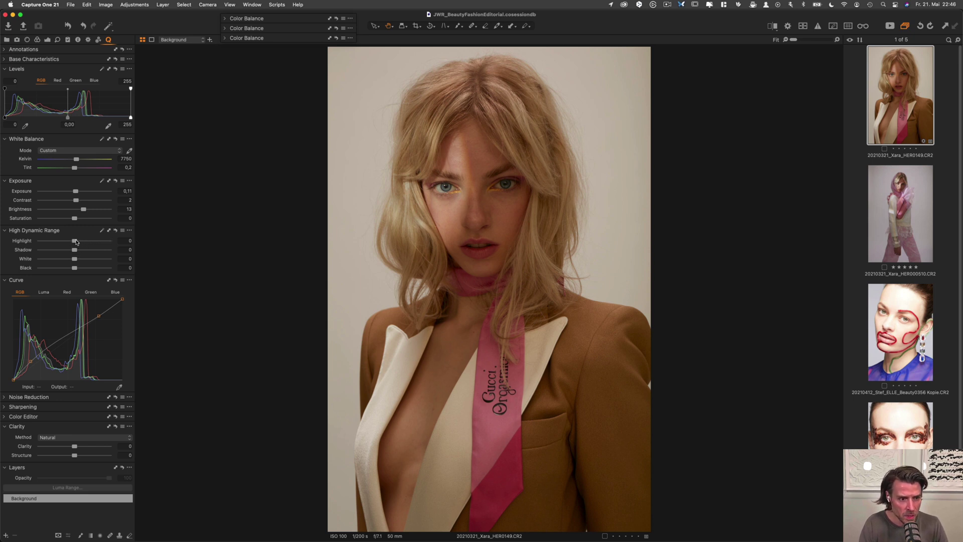
Step: Set the High Dynamic Range highlight to -69 and shadow to 3
drag(76, 241, 51, 240)
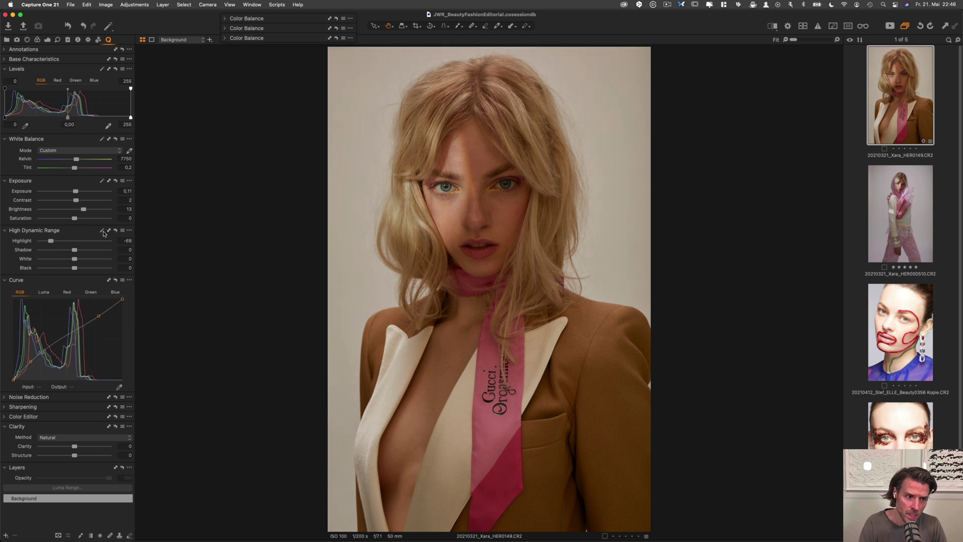
click(129, 249)
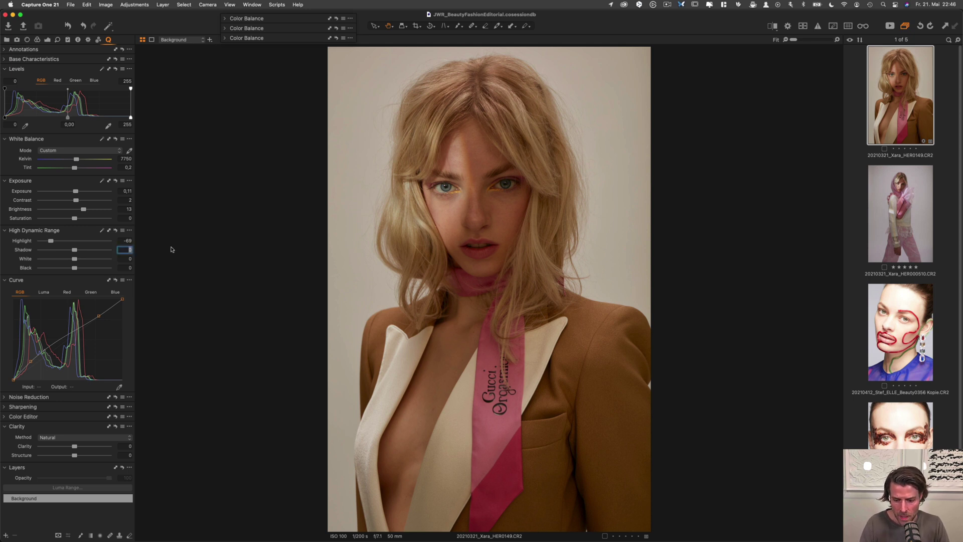
text(3)
key(Return)
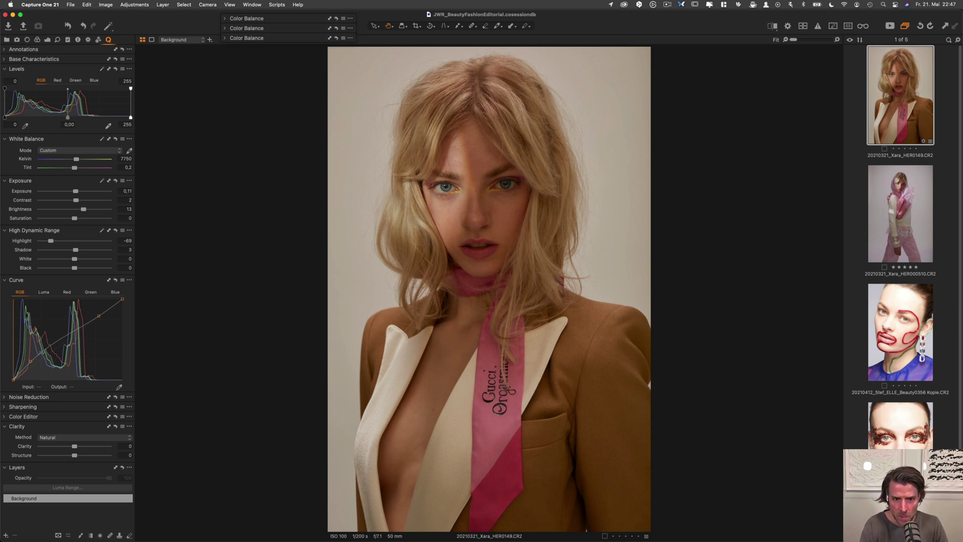
Step: Compare the portrait with and without the High Dynamic Range adjustments by temporarily resetting them
click(116, 231)
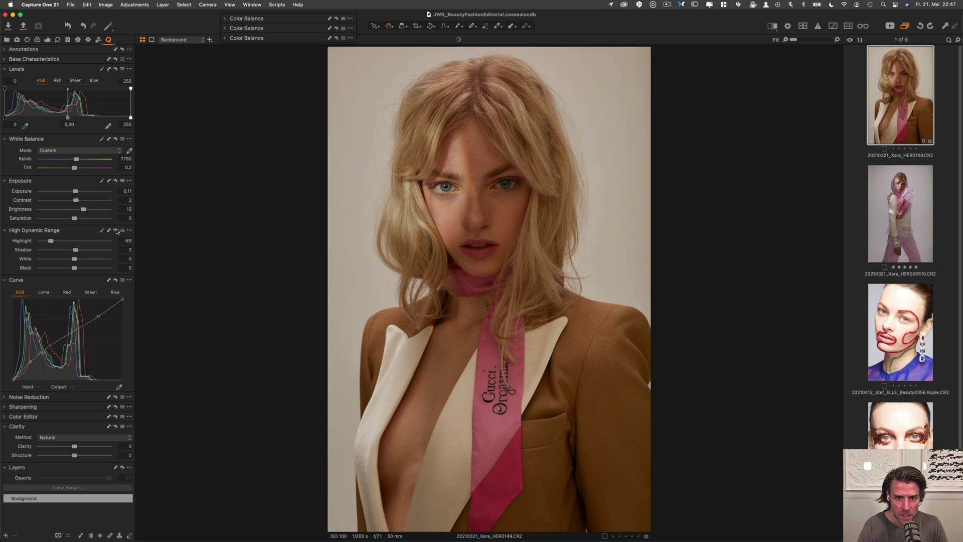
alt+click(115, 230)
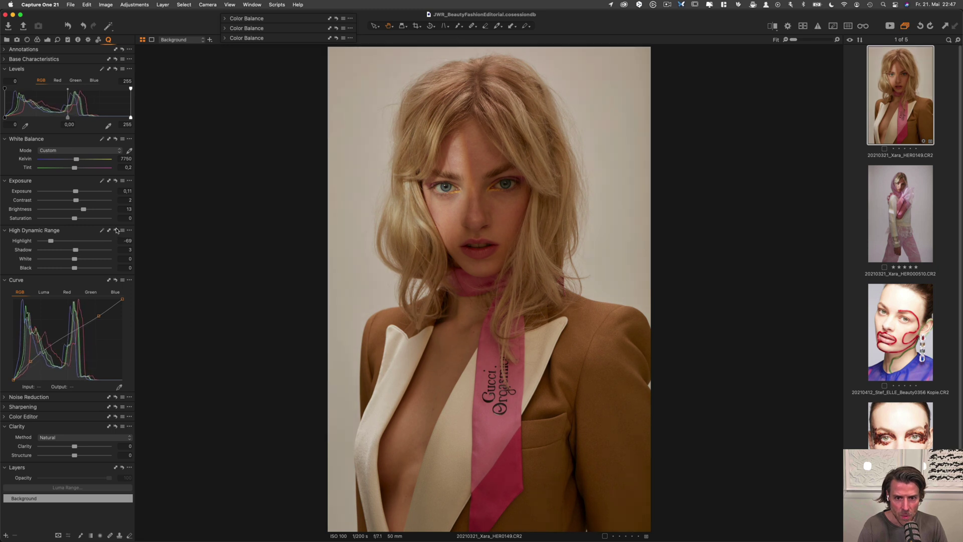
alt+click(116, 230)
click(116, 230)
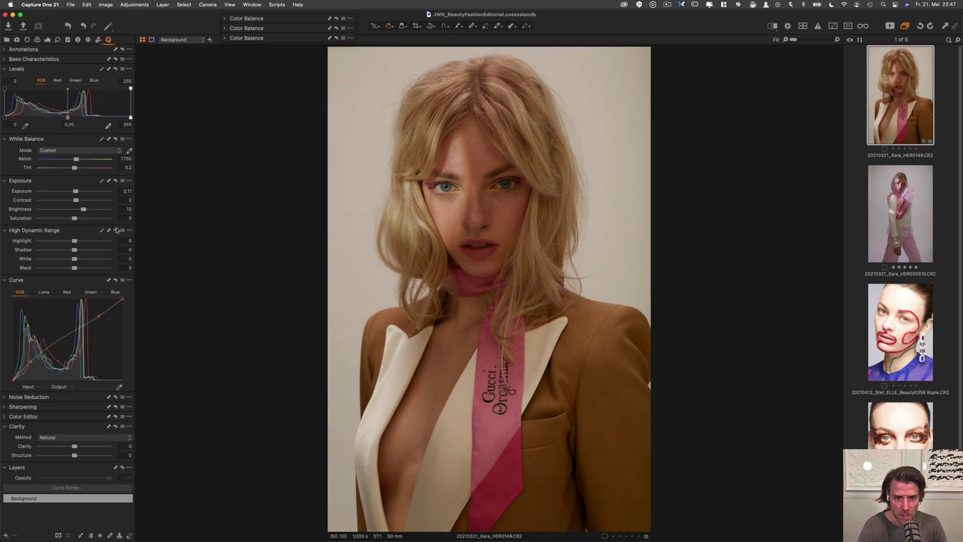
click(116, 230)
click(116, 230)
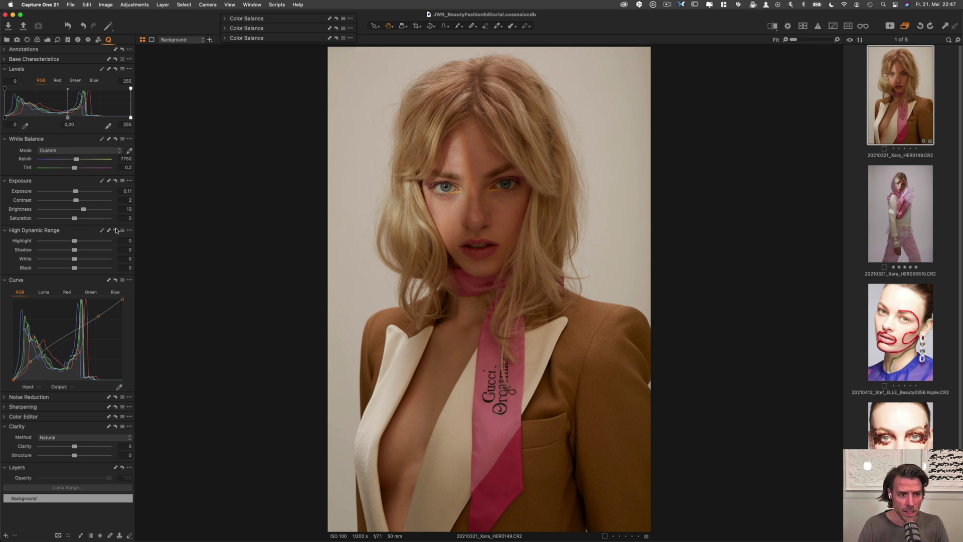
click(116, 229)
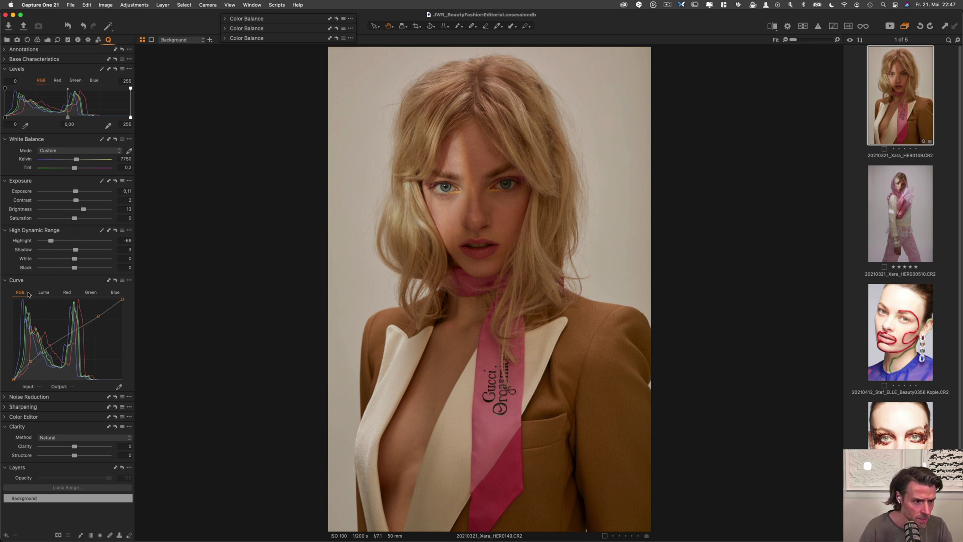
Step: Show the Noise Reduction settings and inspect the face's skin and eyes at 100% before returning to the whole image
click(7, 397)
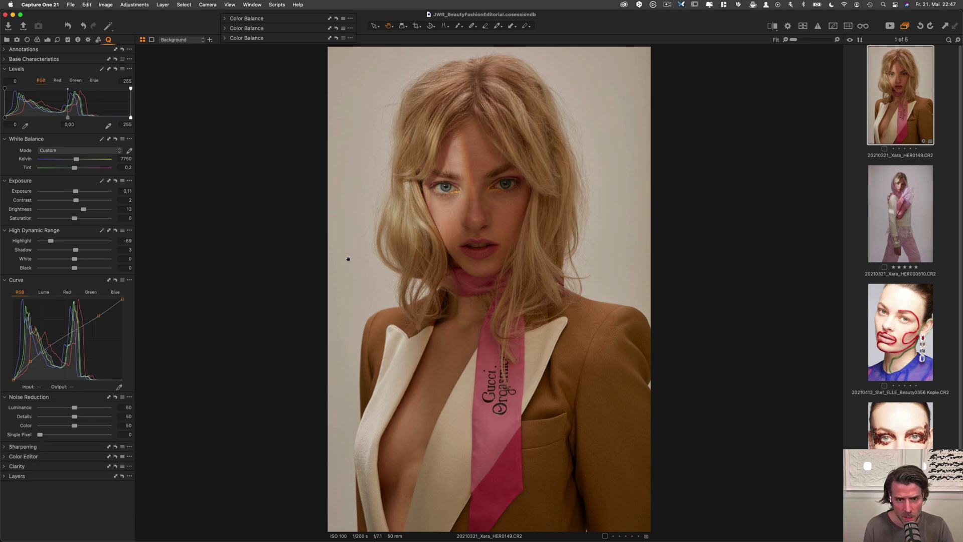
drag(470, 174, 372, 199)
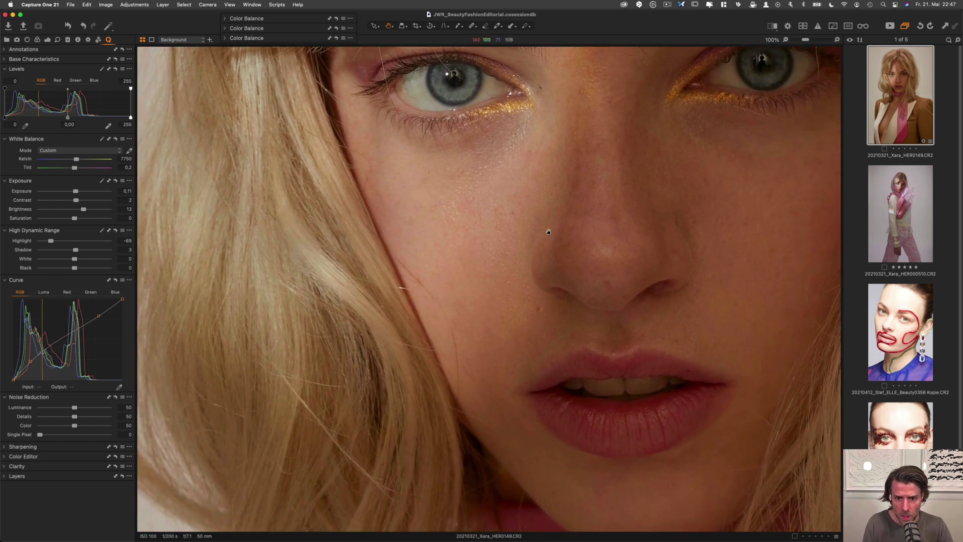
drag(548, 230, 516, 236)
scroll(517, 236, right, 10)
scroll(516, 236, up, 1)
scroll(434, 230, left, 6)
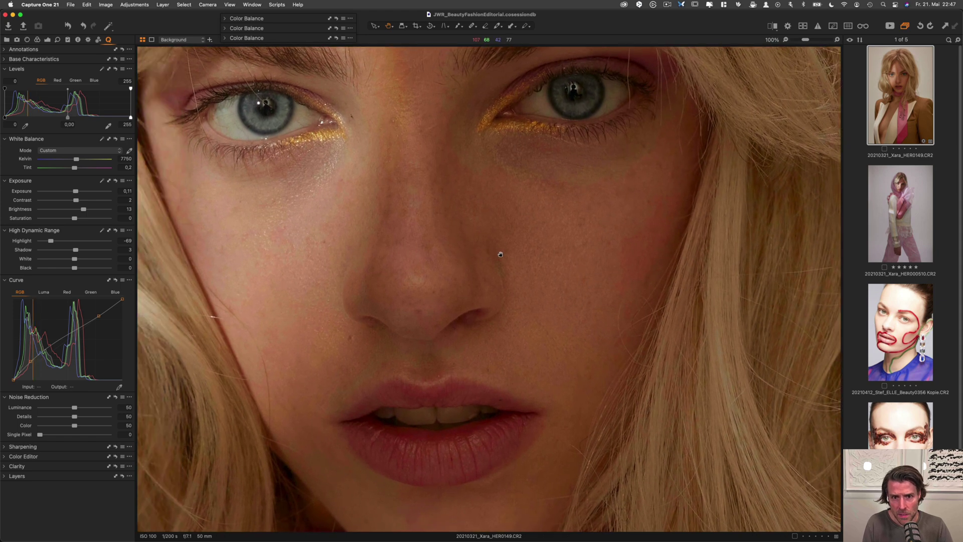
scroll(396, 229, left, 8)
scroll(397, 229, up, 4)
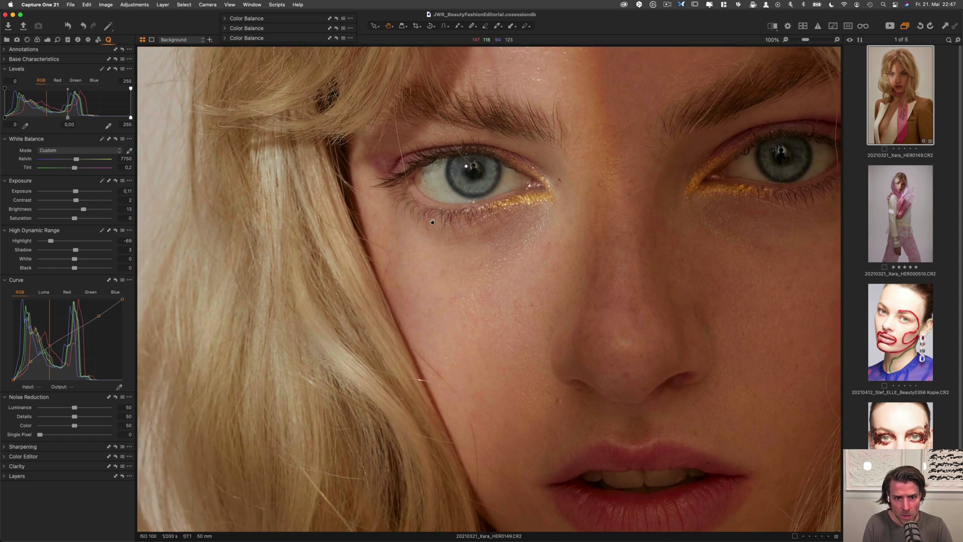
key(super+0)
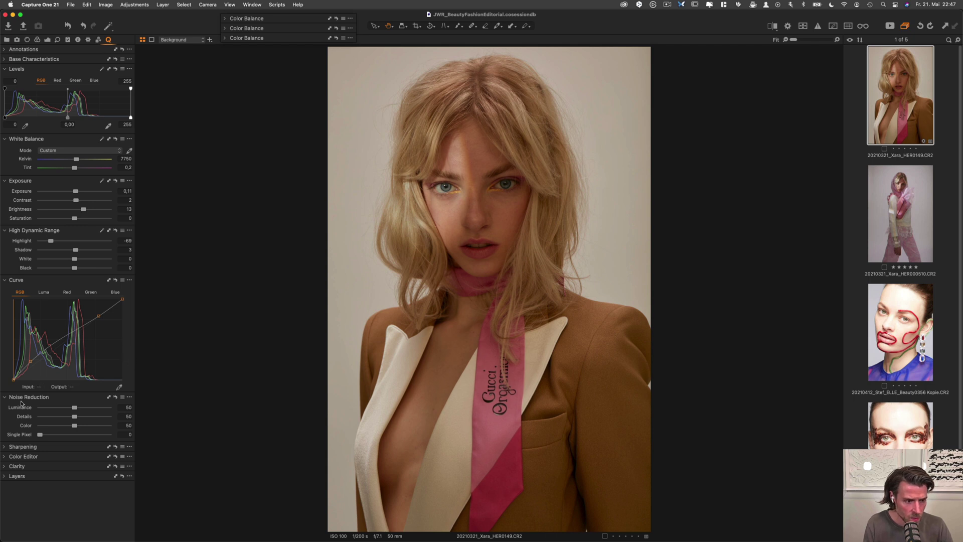
Step: Set the sharpening amount to 0, comparing it against 180 on the face at 100% zoom
click(5, 446)
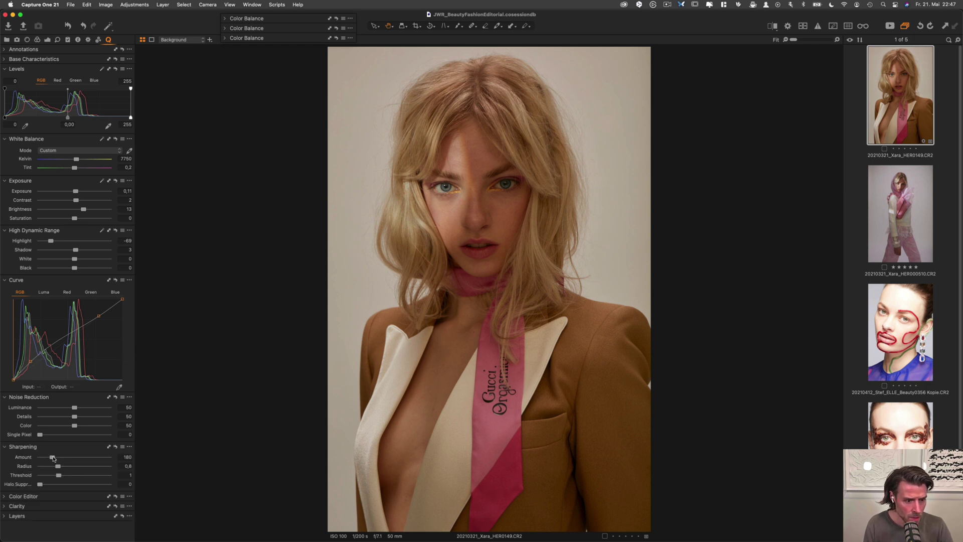
drag(53, 457, 37, 458)
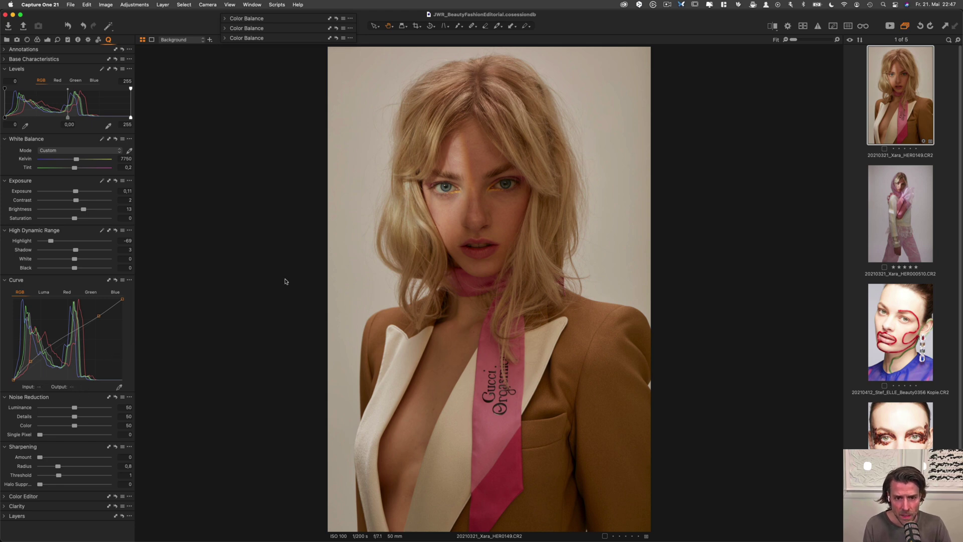
click(470, 200)
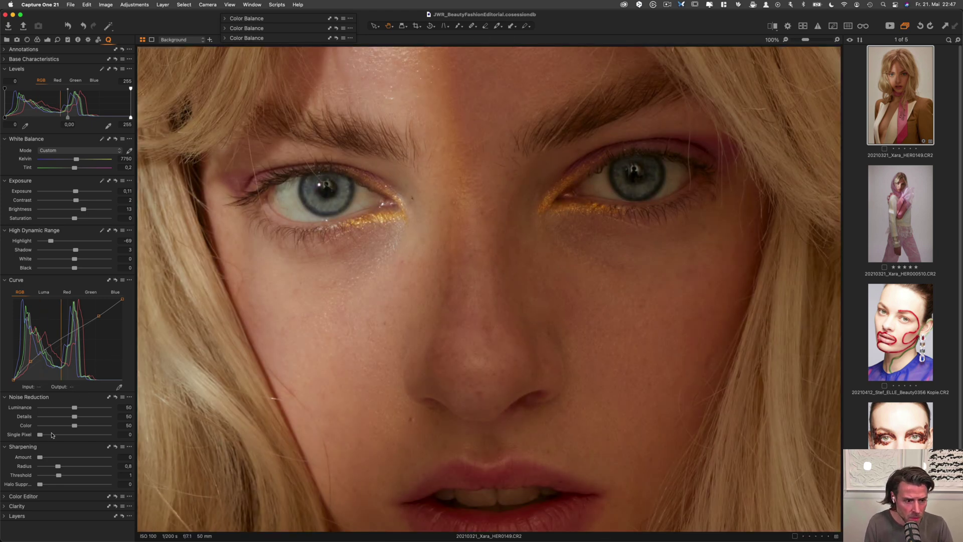
click(126, 457)
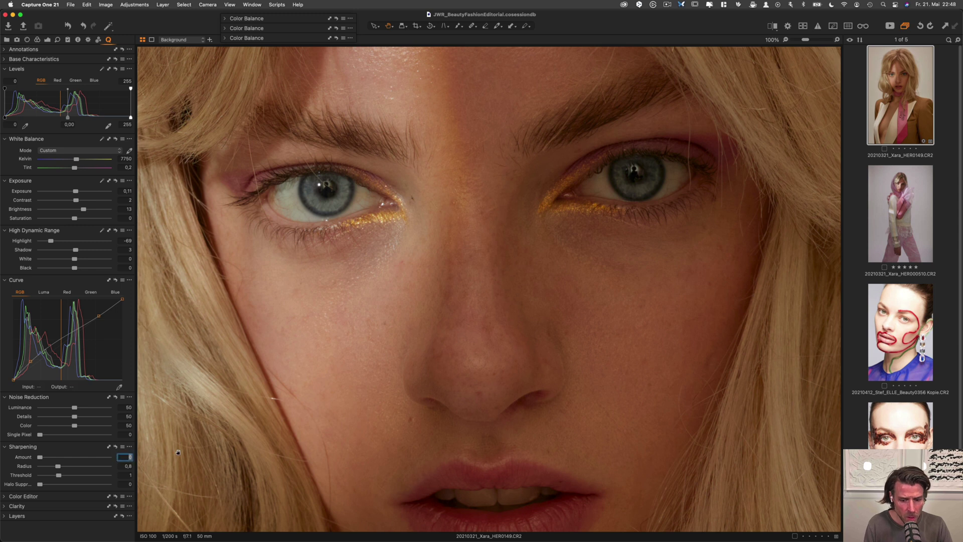
key(Return)
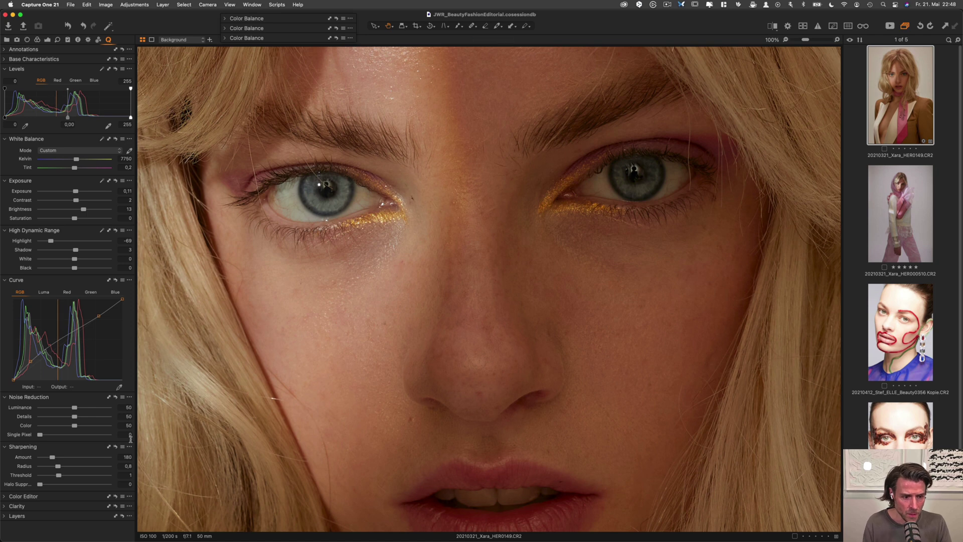
drag(52, 457, 2, 464)
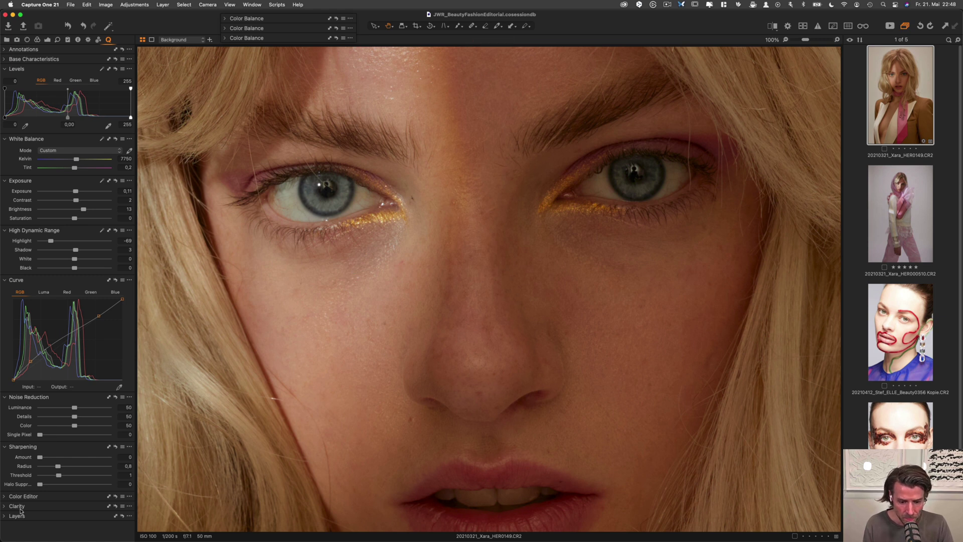
mouse_move(20, 509)
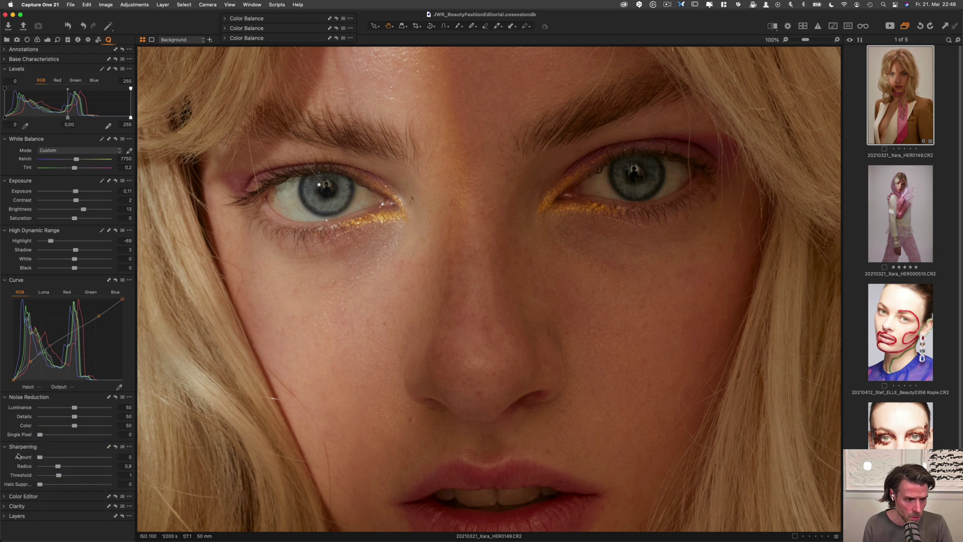
Step: Try shifting the facial skin's hue to 1.6 and saturation to 15.5 by sampling it directly with the Color Editor
click(377, 298)
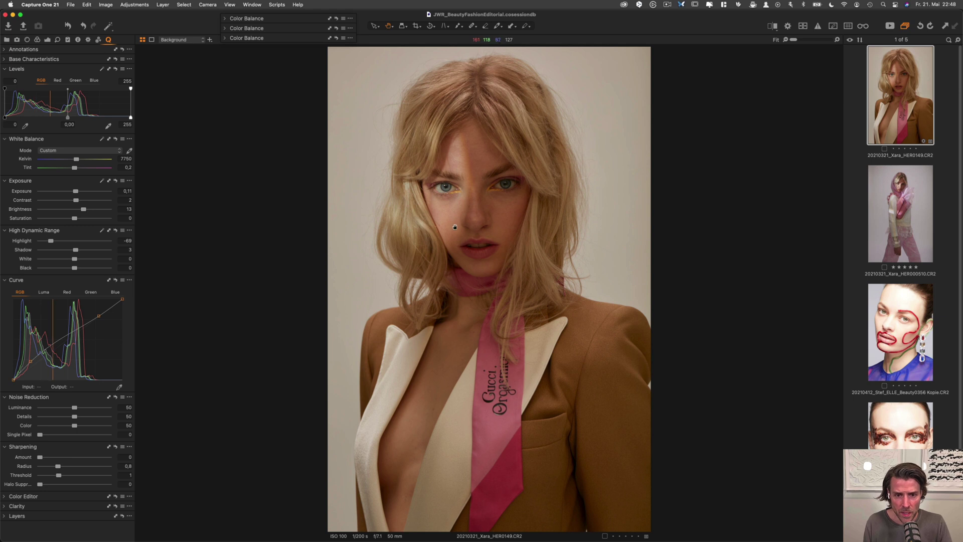
click(12, 495)
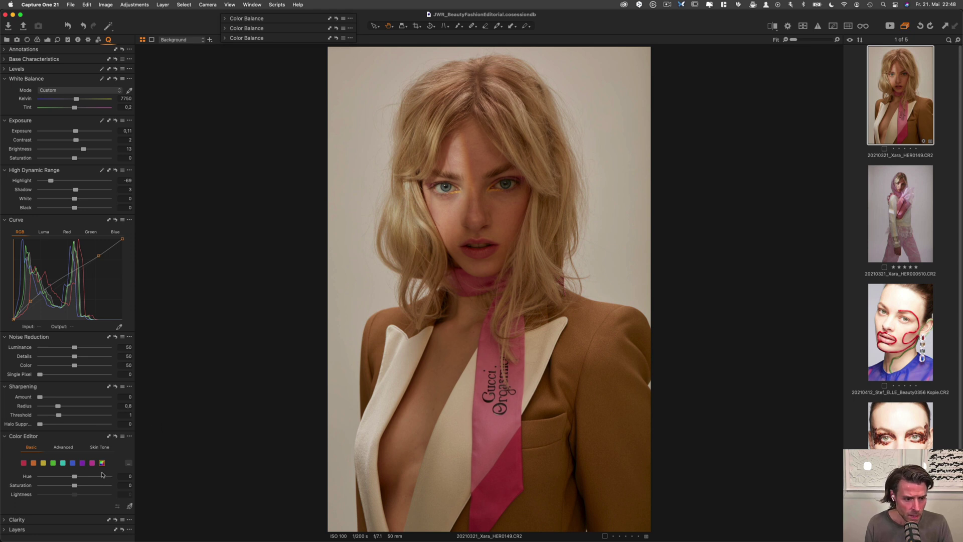
click(130, 508)
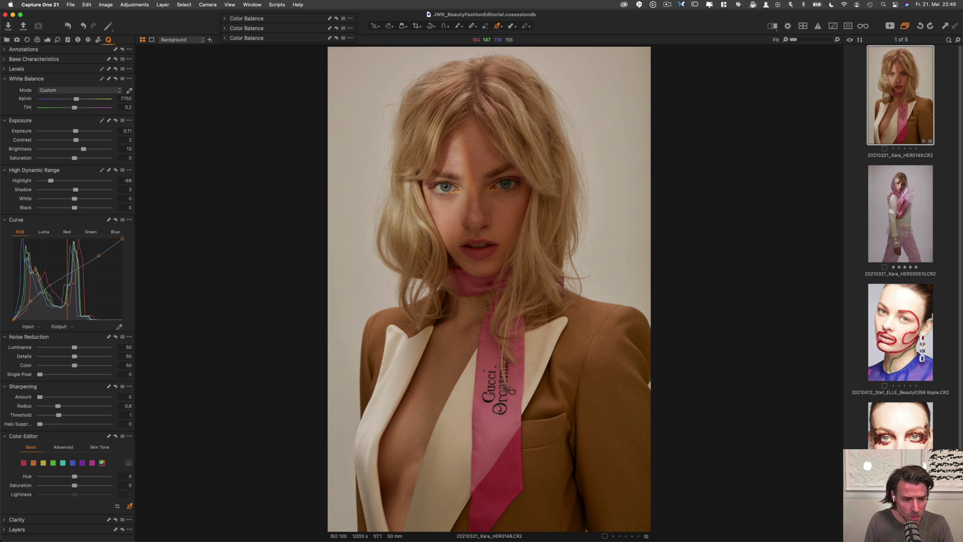
drag(454, 213, 464, 214)
mouse_move(465, 165)
mouse_down()
mouse_move(464, 193)
mouse_move(465, 165)
mouse_up()
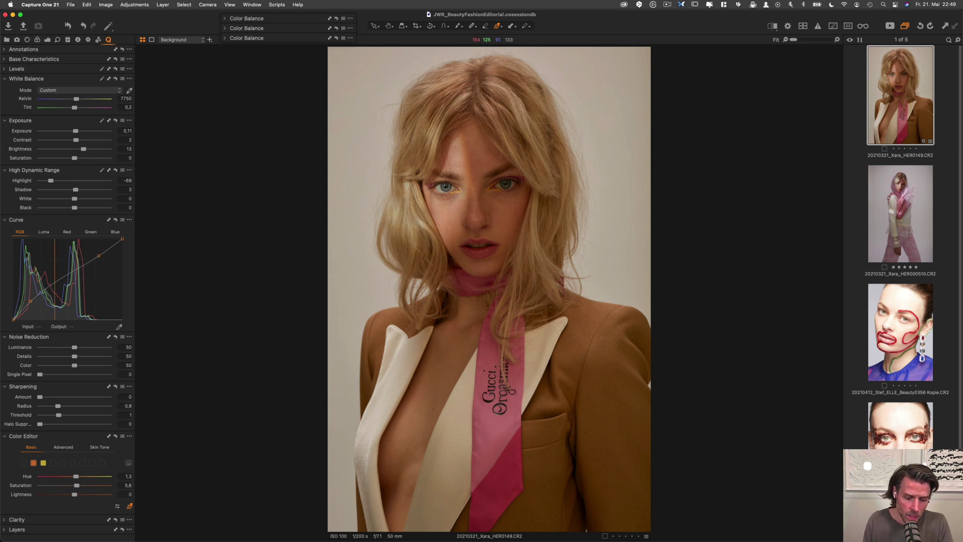
drag(465, 187, 466, 196)
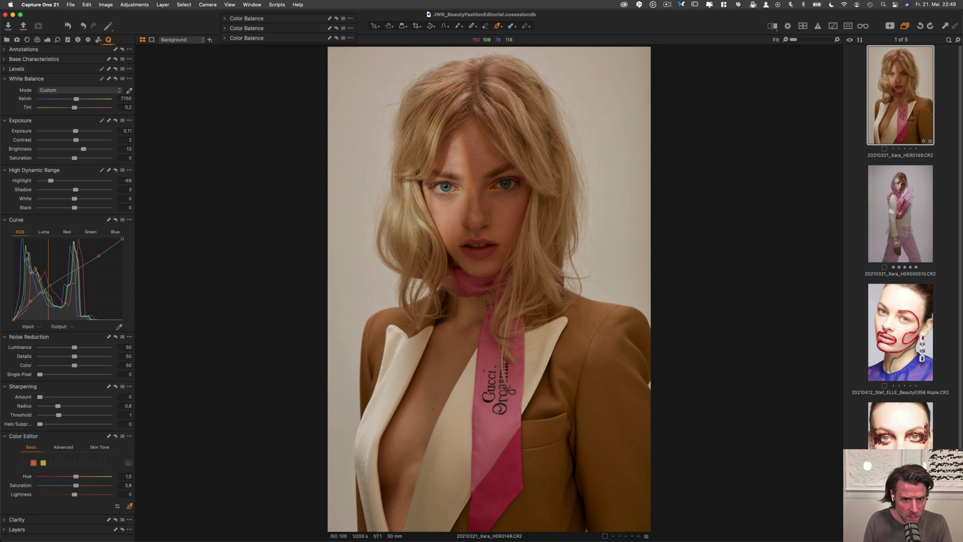
drag(465, 172, 465, 152)
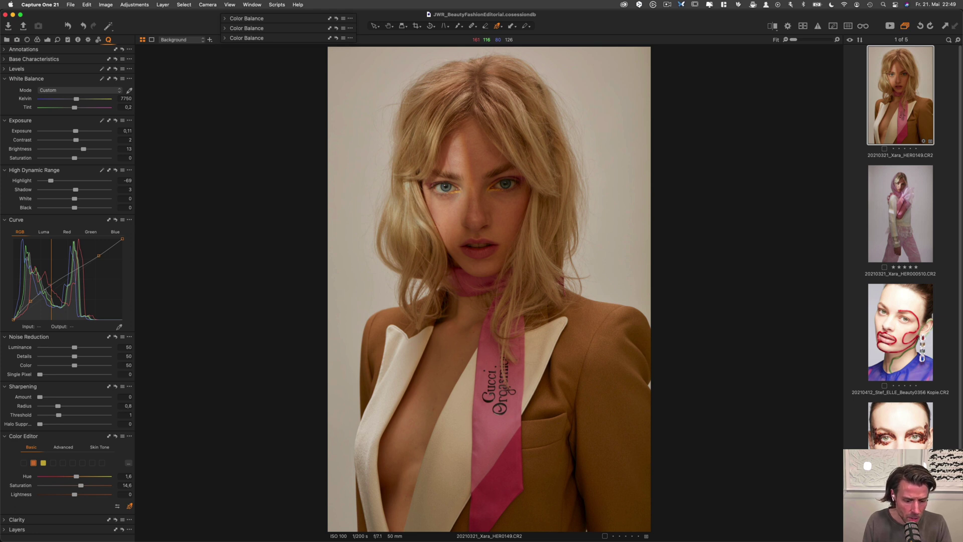
drag(466, 150, 466, 151)
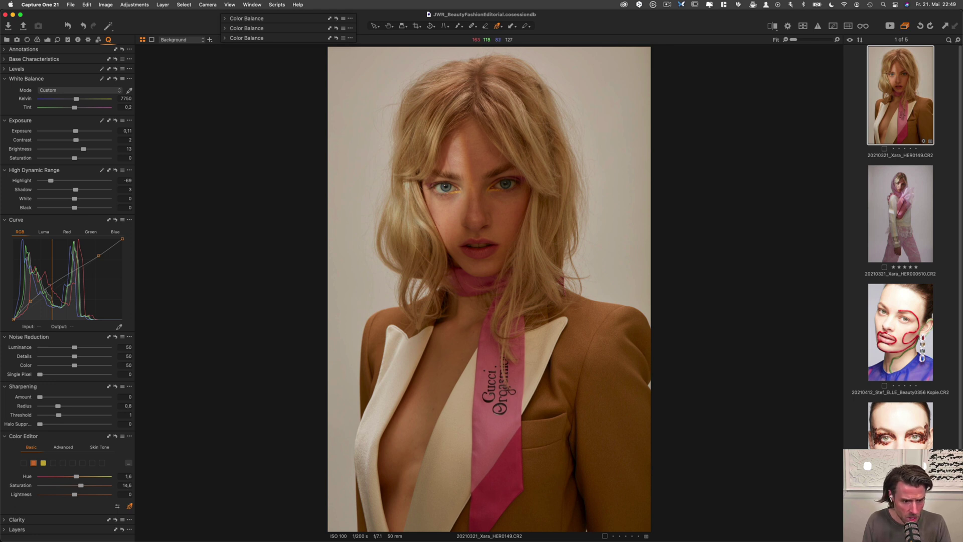
drag(465, 151, 466, 152)
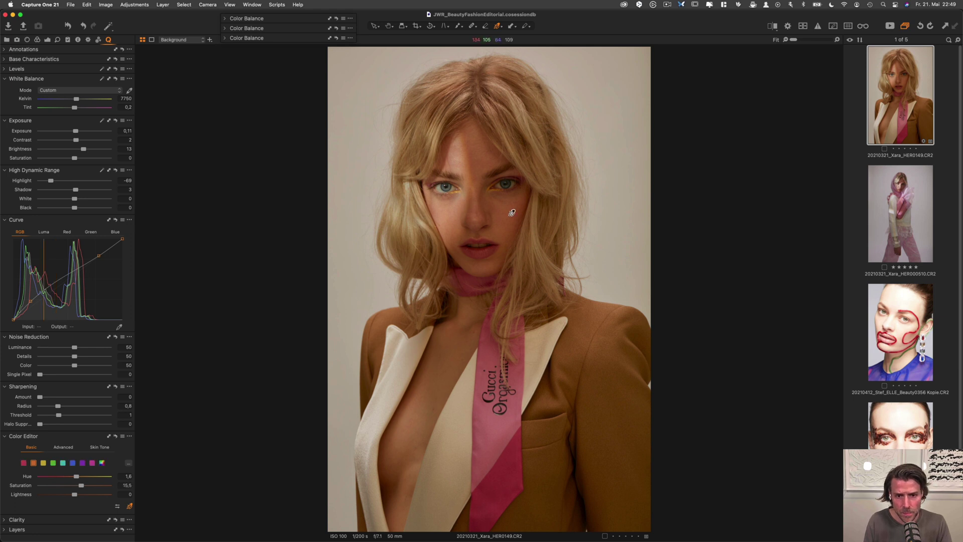
Step: Reset the Color Editor adjustments on the skin tones
click(115, 435)
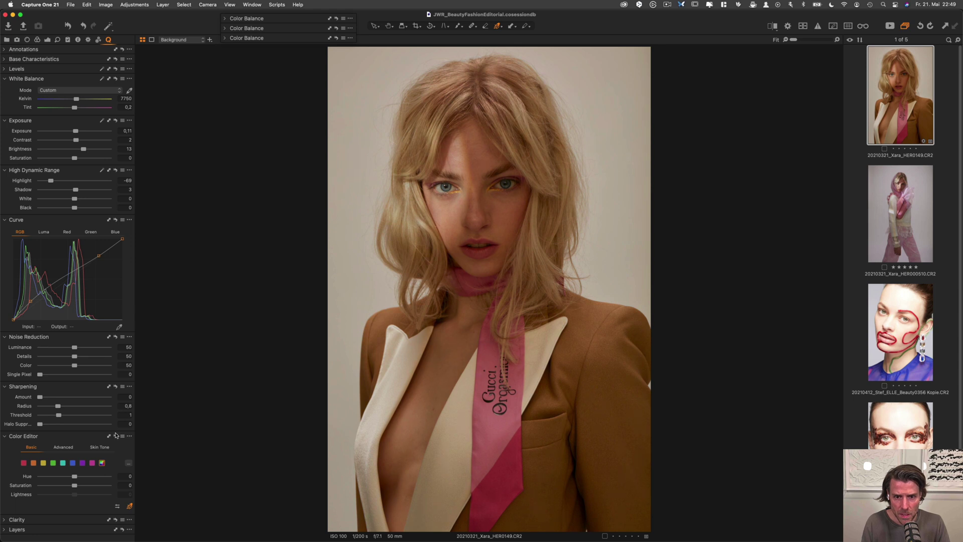
click(115, 434)
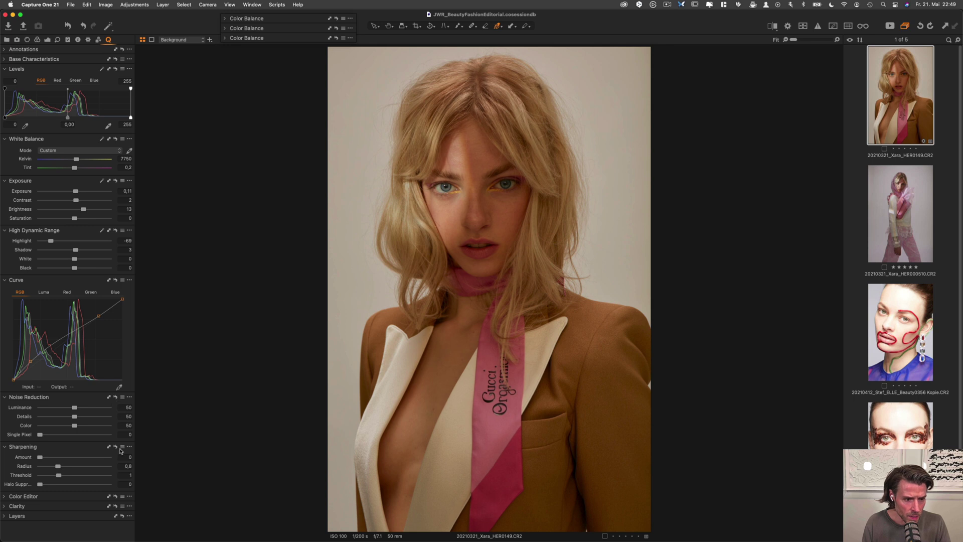
click(75, 497)
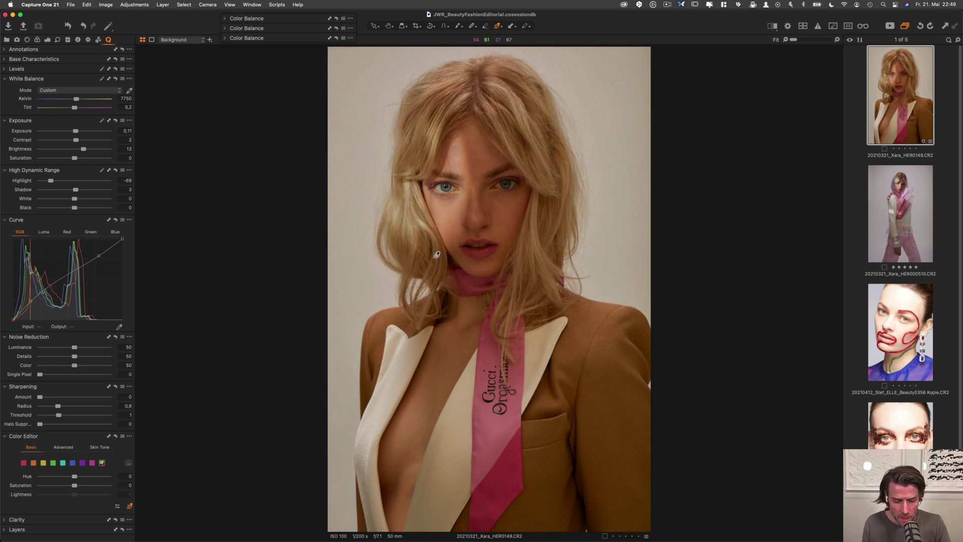
Step: Show the Layers settings and add the Style Brushes tool below them
click(4, 529)
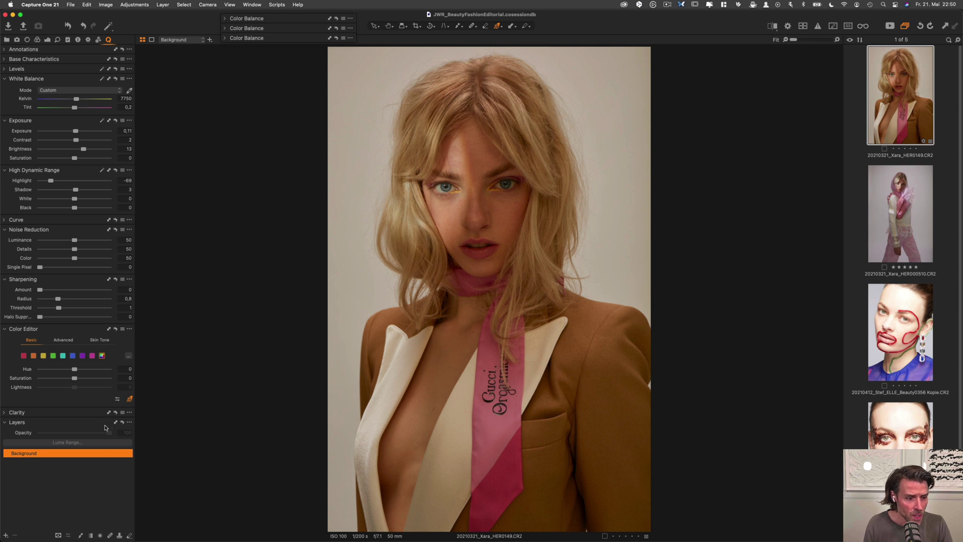
right_click(84, 415)
mouse_move(95, 418)
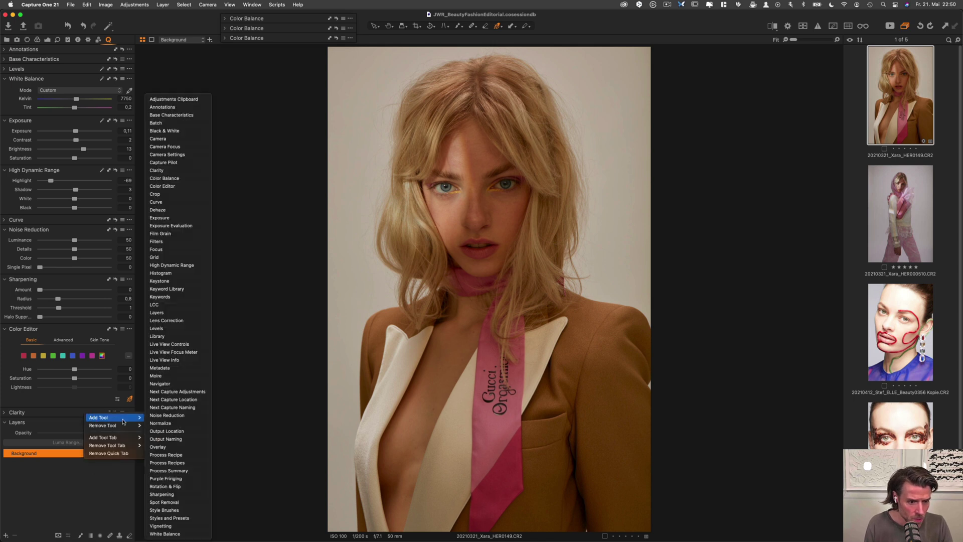
click(86, 477)
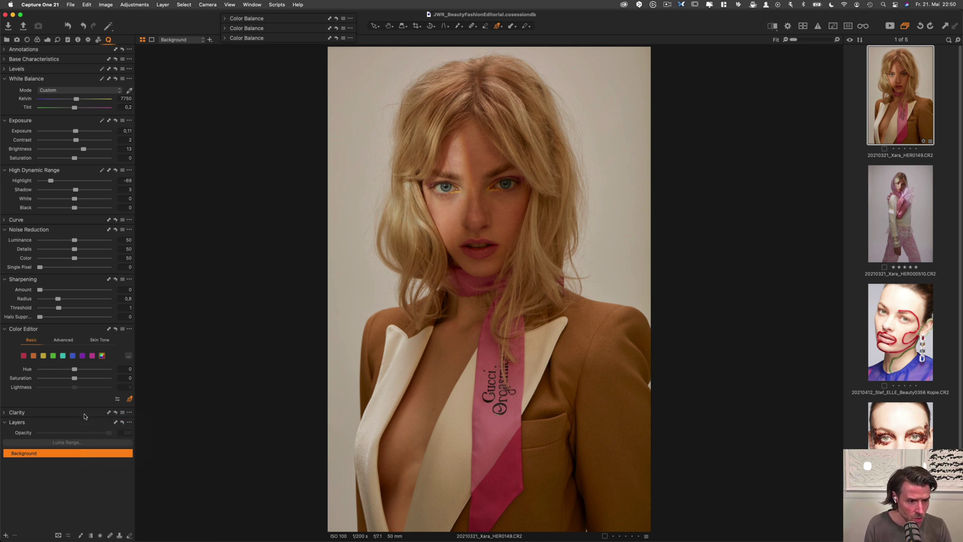
right_click(85, 415)
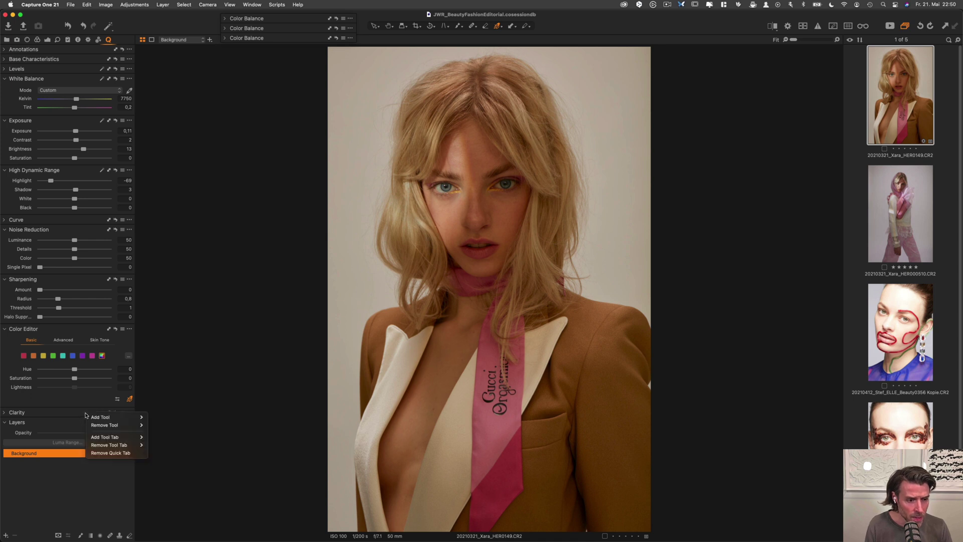
mouse_move(93, 418)
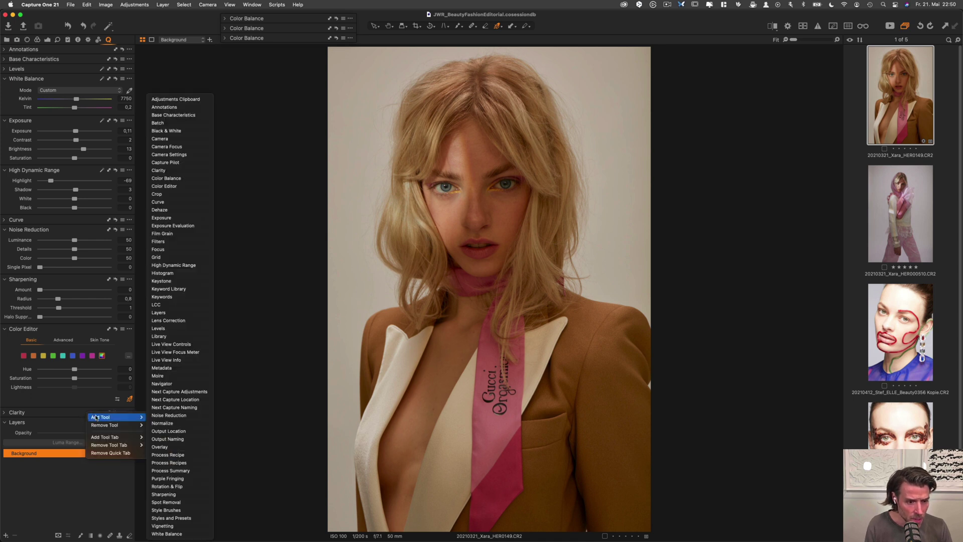
click(177, 510)
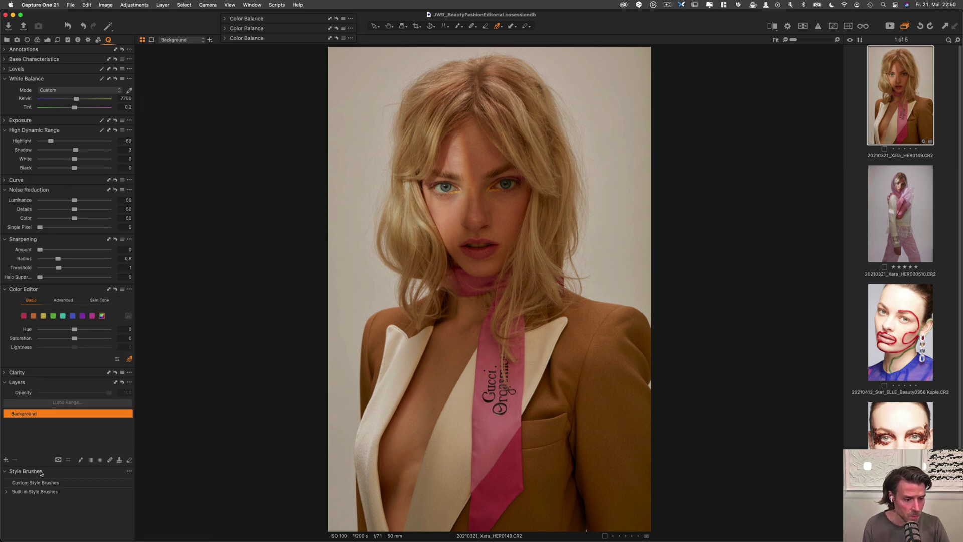
Step: Float the Style Brushes tool beside the portrait, enlarged to list all built-in Light & Contrast brushes
mouse_move(41, 471)
mouse_down()
mouse_move(100, 402)
mouse_move(190, 257)
mouse_up()
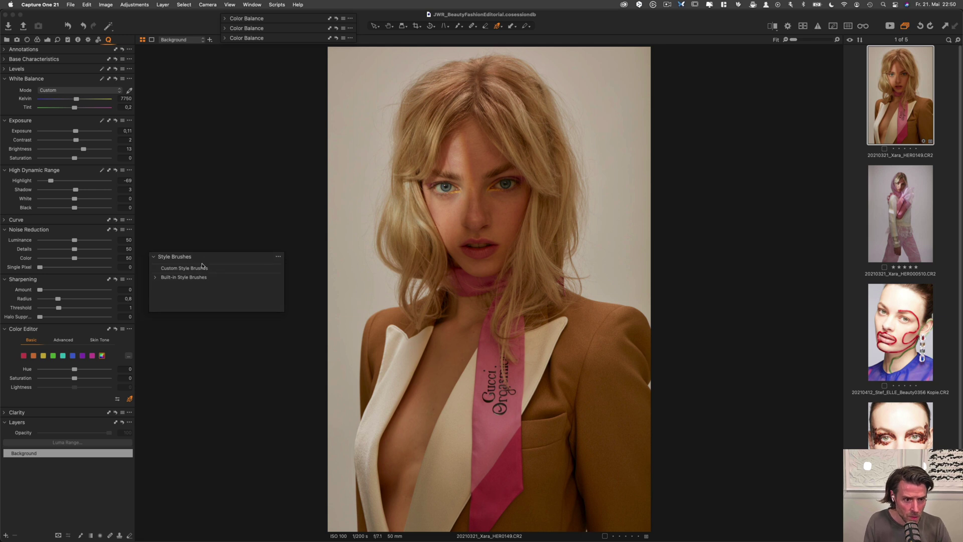
click(156, 278)
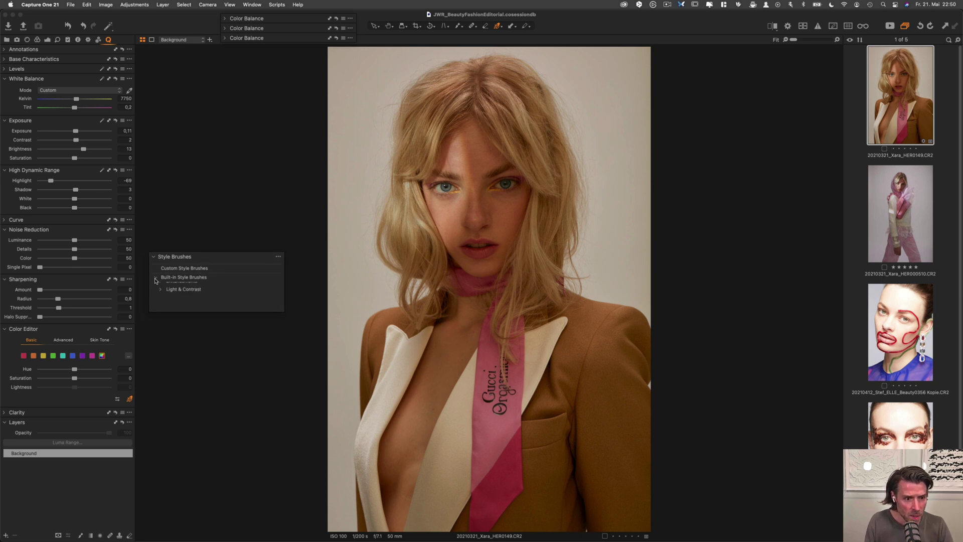
click(161, 302)
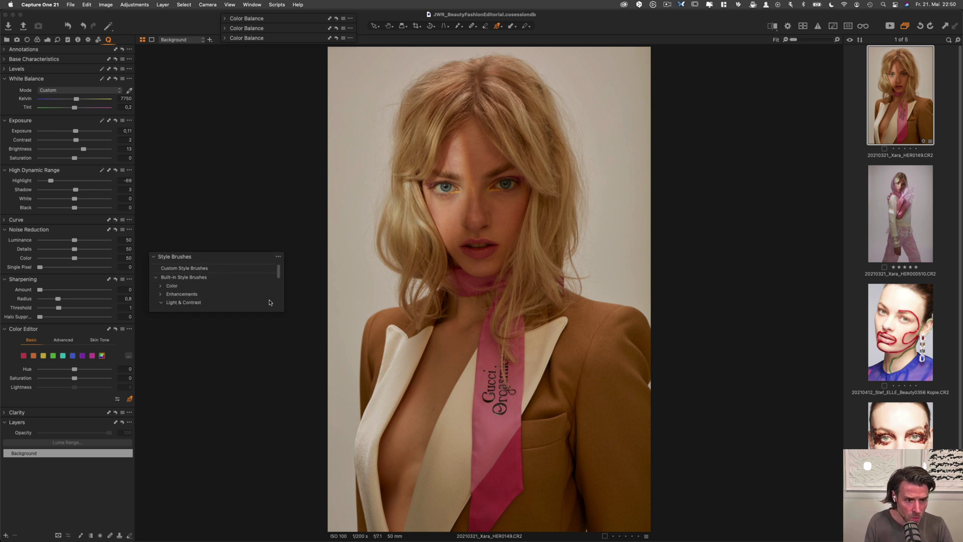
drag(282, 315, 288, 471)
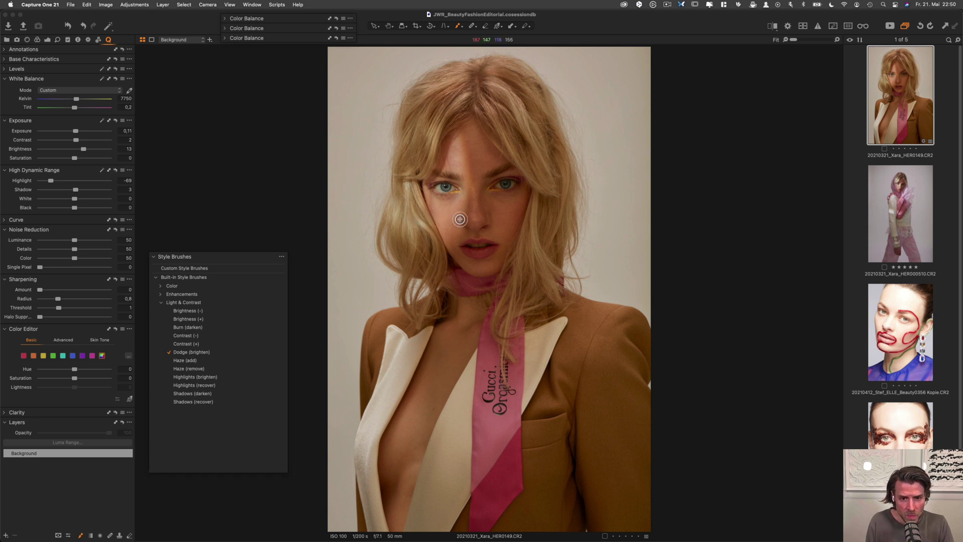
Step: Brighten the hair from the parting down beside the forehead with the Dodge (brighten) style brush, and check its brush settings
drag(456, 219, 462, 222)
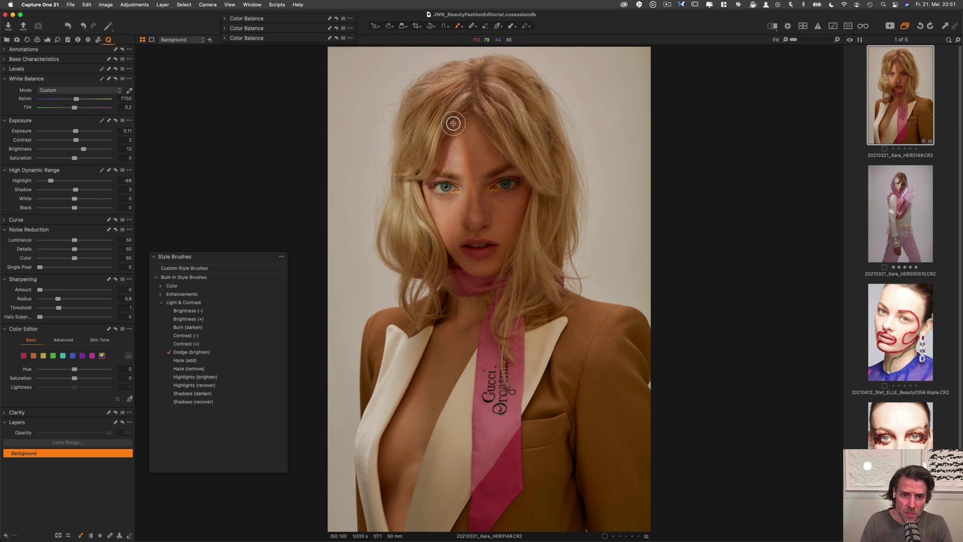
mouse_move(476, 106)
mouse_down()
mouse_move(437, 170)
mouse_move(454, 132)
mouse_move(434, 159)
mouse_up()
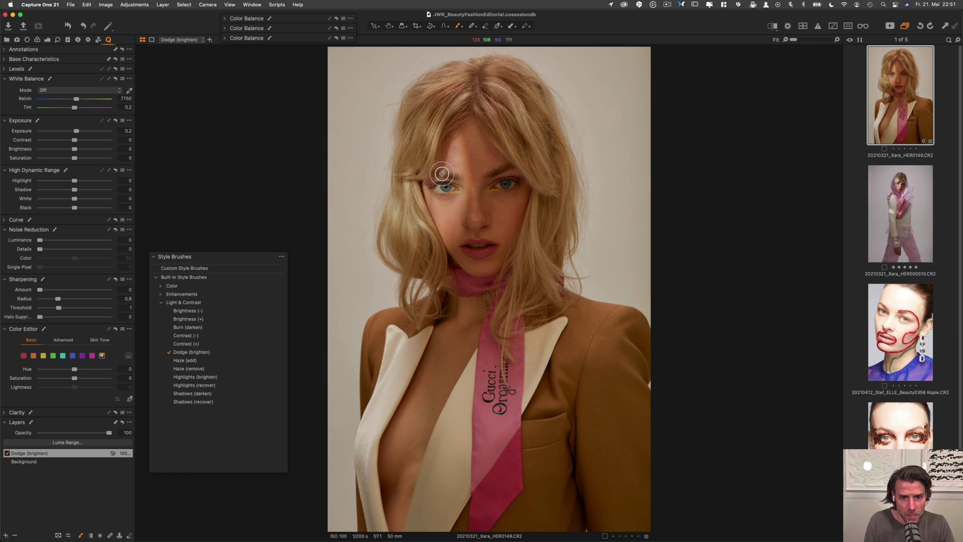
right_click(432, 159)
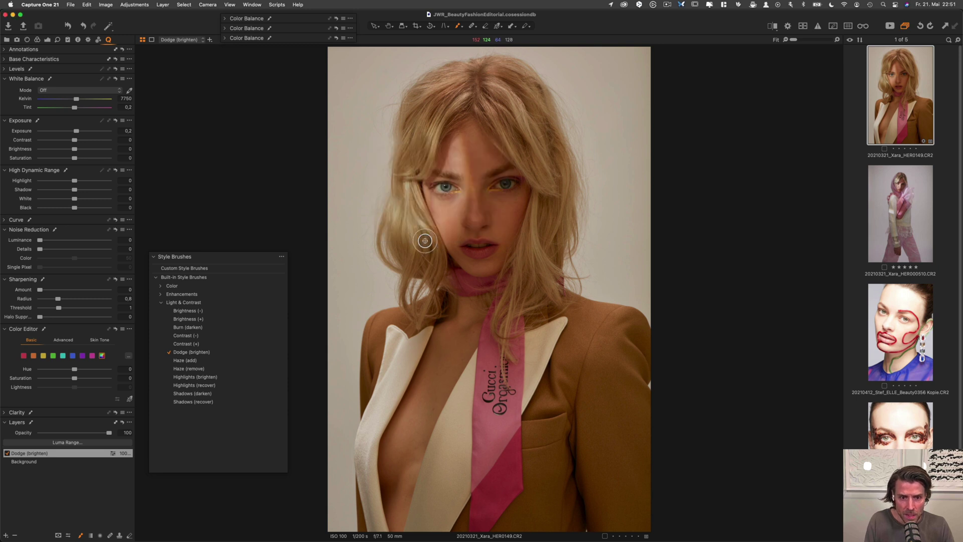
right_click(437, 221)
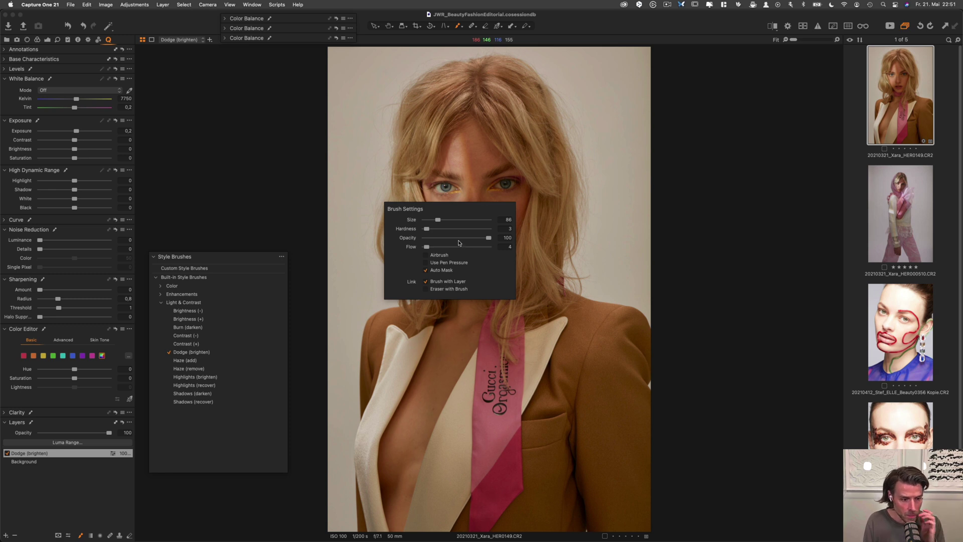
Step: Return to the Dodge (brighten) layer after viewing the Background layer, and set the brush flow to 6
click(74, 461)
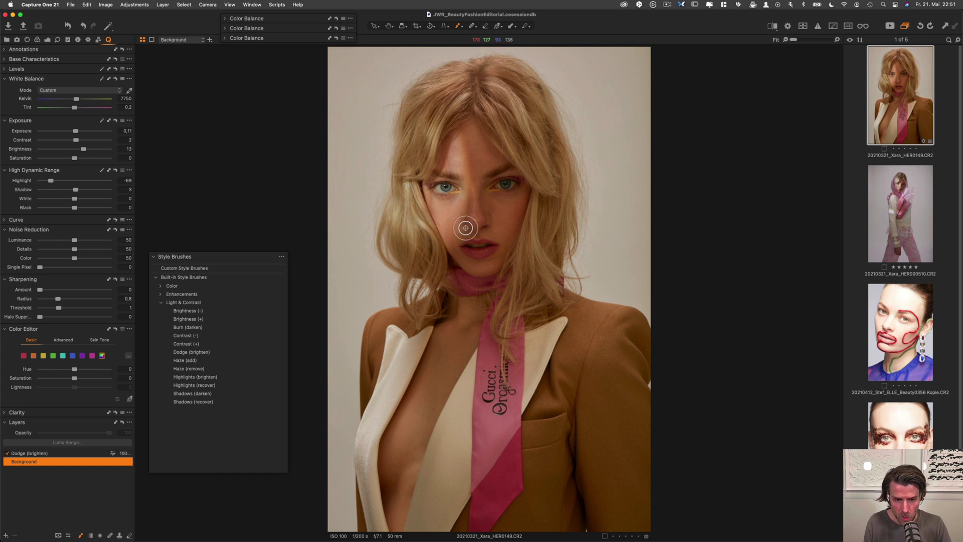
drag(468, 216, 476, 215)
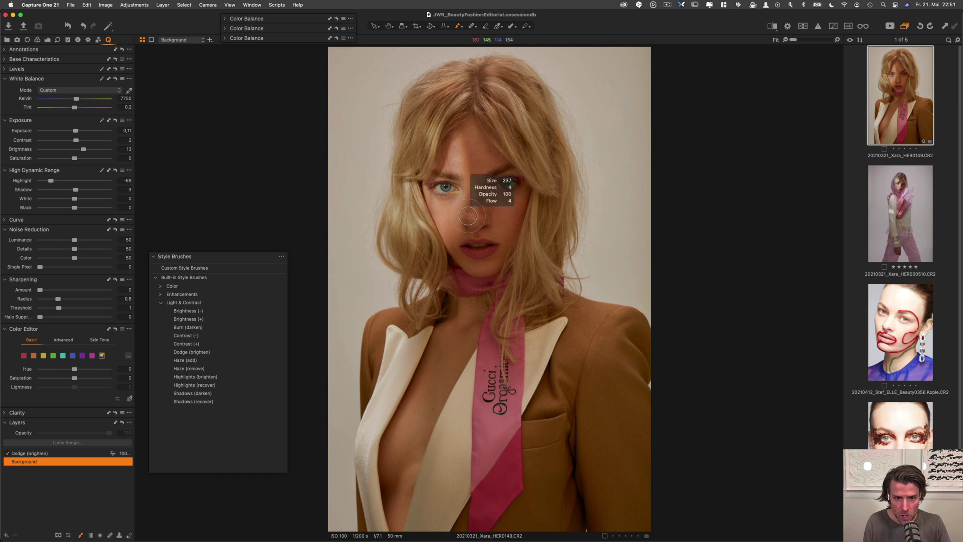
click(76, 454)
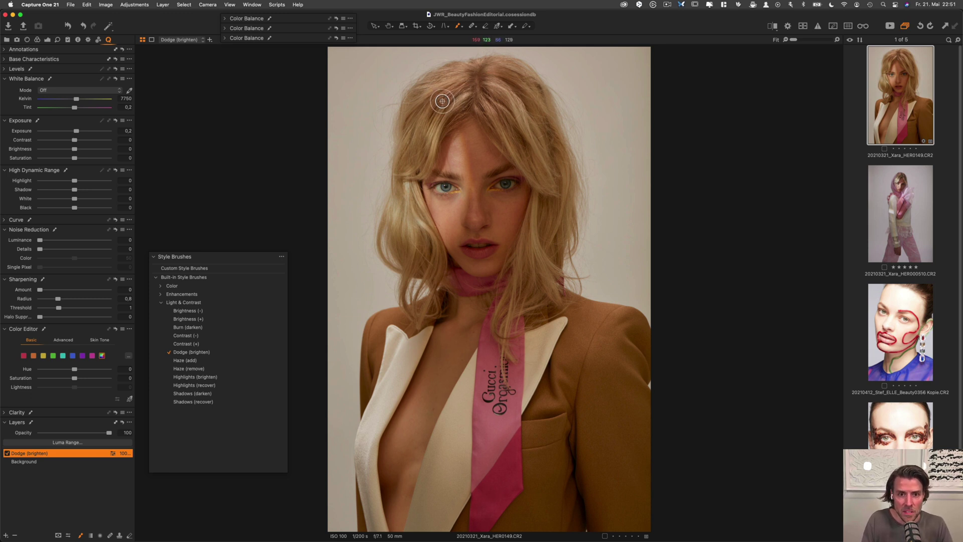
right_click(446, 91)
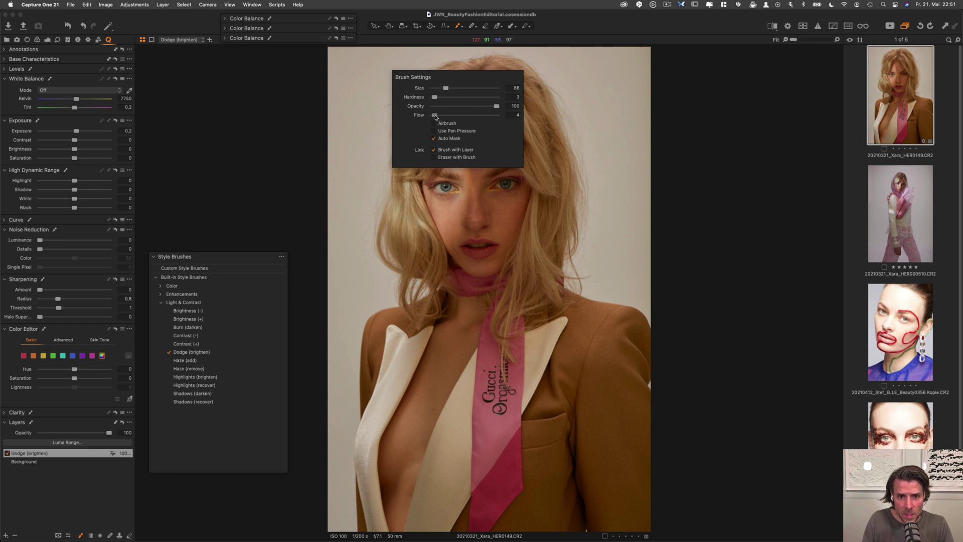
drag(435, 116, 446, 125)
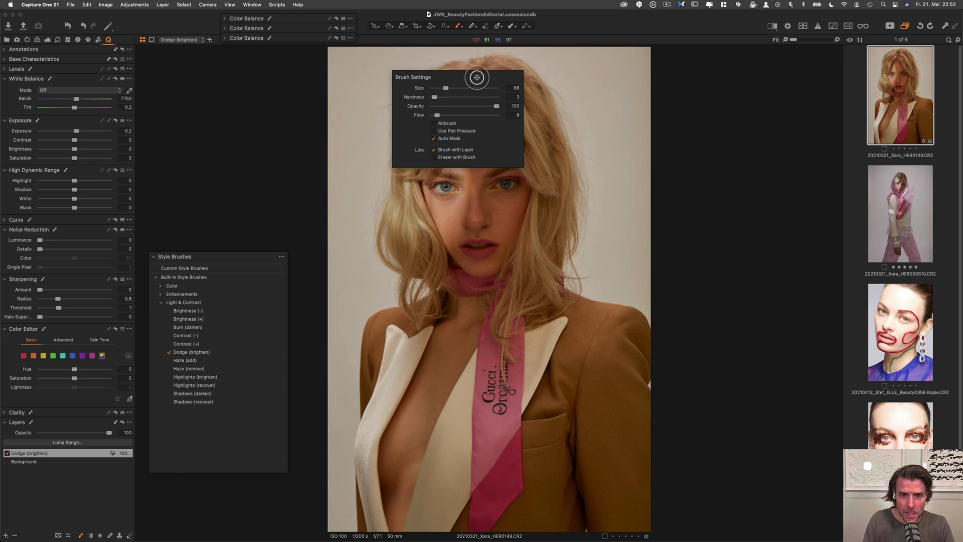
click(415, 55)
Step: Brighten the hair beside the face and across the crown on the Dodge (brighten) layer, undoing an unwanted stroke
mouse_move(419, 115)
mouse_down()
mouse_move(465, 90)
mouse_move(465, 116)
mouse_move(505, 95)
mouse_move(561, 165)
mouse_move(541, 162)
mouse_move(564, 180)
mouse_move(541, 230)
mouse_up()
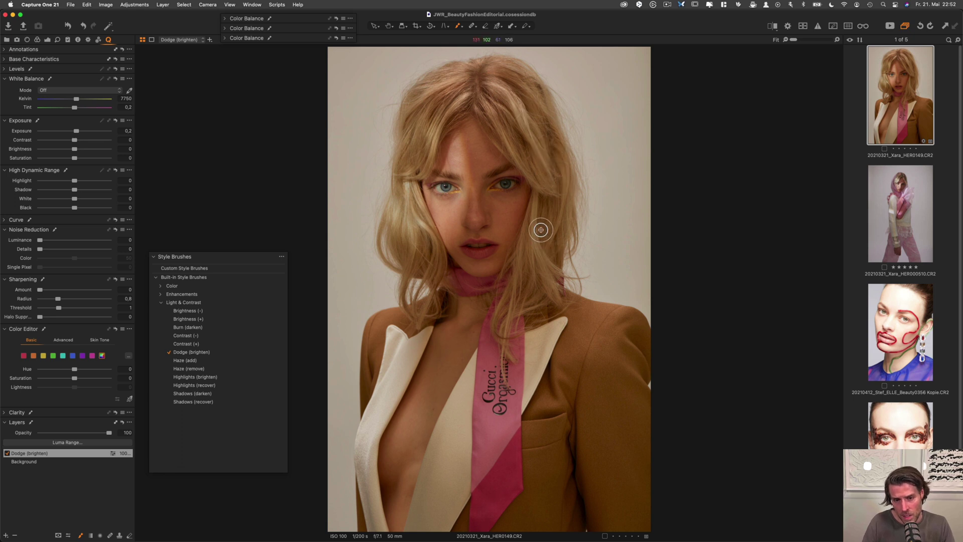
key(super+z)
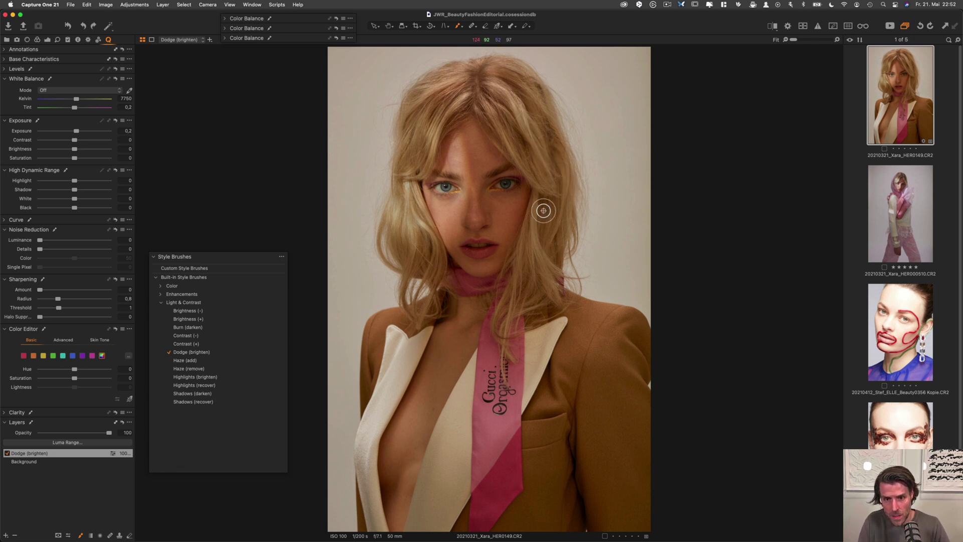
right_click(533, 220)
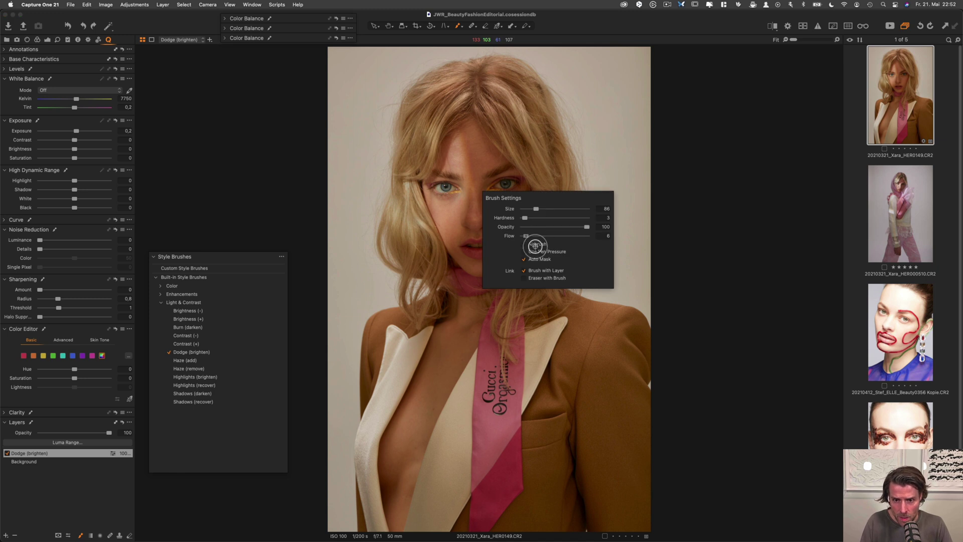
drag(442, 248, 417, 208)
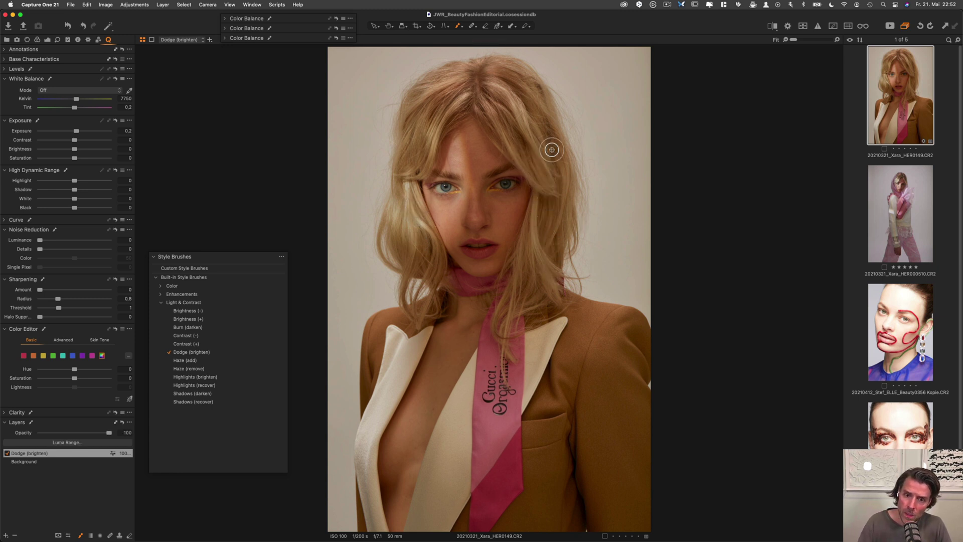
mouse_move(457, 93)
mouse_down()
mouse_move(518, 71)
mouse_move(494, 88)
mouse_up()
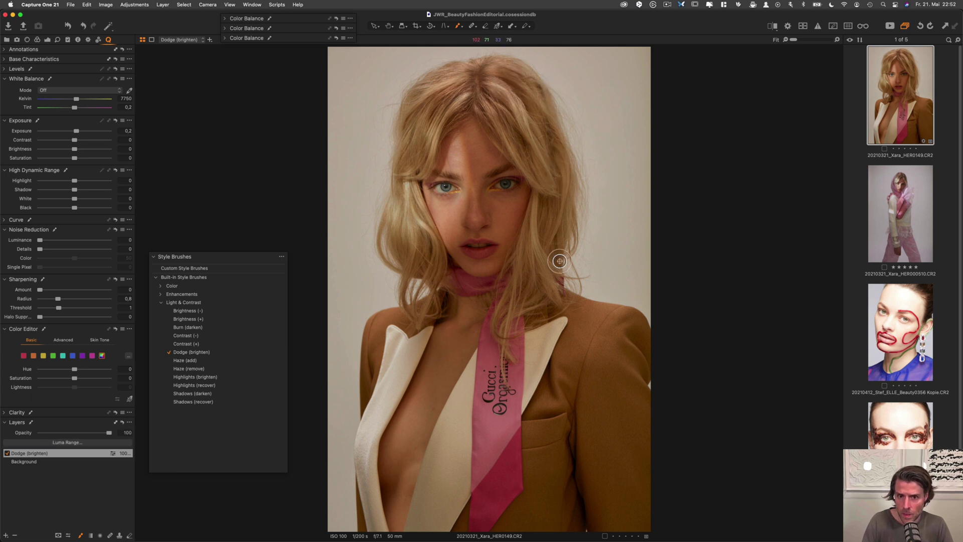
Step: Brighten the lower hair lengths falling over both shoulders on the Dodge (brighten) layer
drag(527, 268, 524, 325)
drag(554, 275, 560, 312)
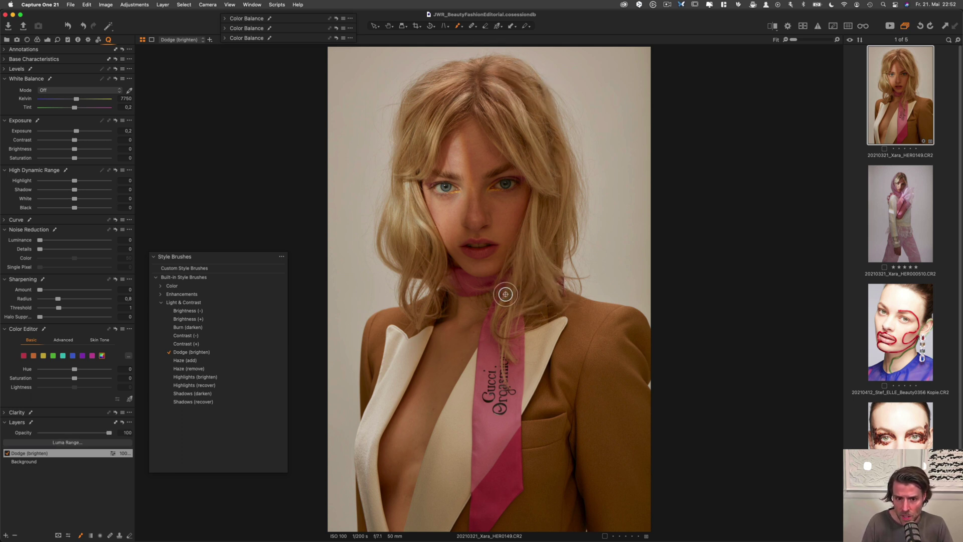
mouse_move(426, 289)
mouse_down()
mouse_move(444, 273)
mouse_move(428, 302)
mouse_move(443, 261)
mouse_move(447, 296)
mouse_up()
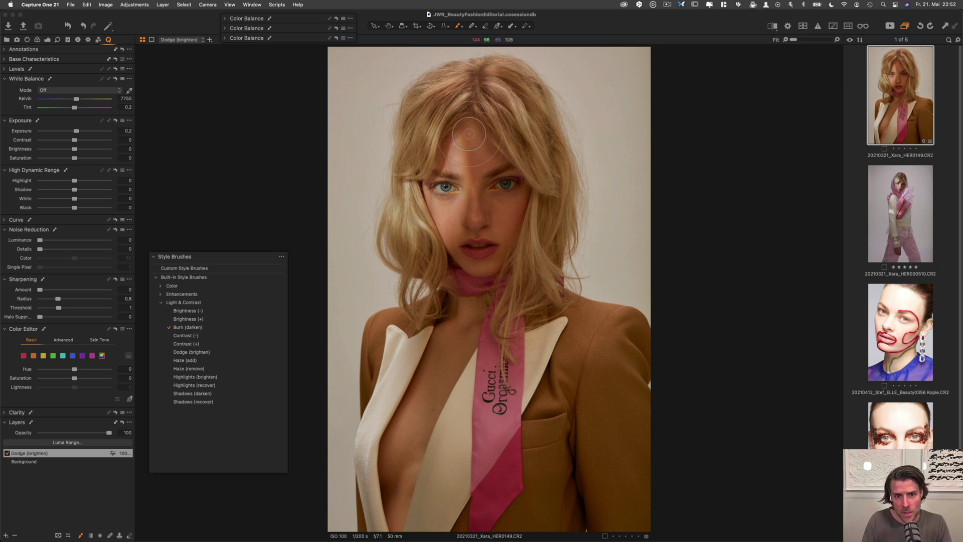
Step: Darken the forehead below the hairline with the Burn (darken) style brush, check its brush settings, and inspect the darkened skin up close
drag(482, 136, 468, 141)
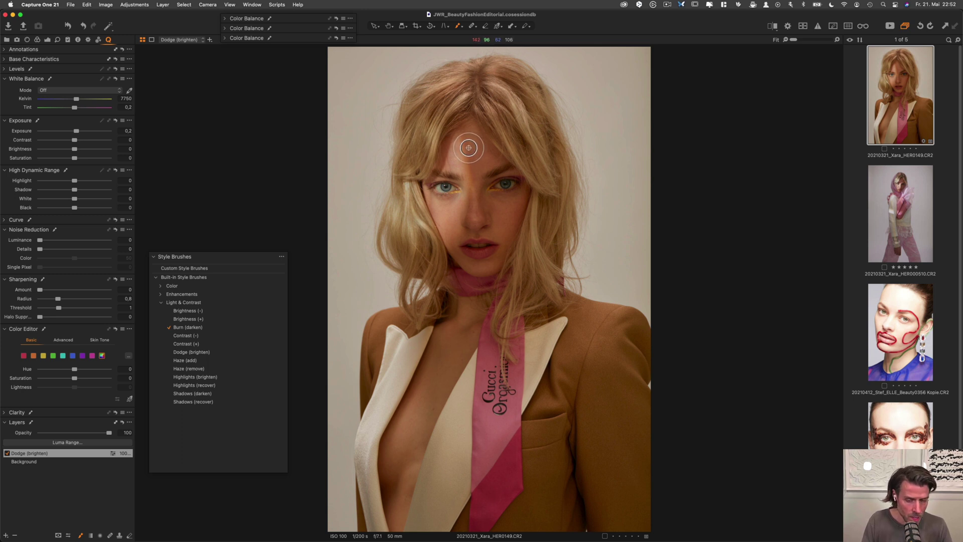
mouse_move(475, 142)
mouse_down()
mouse_move(486, 133)
mouse_move(450, 126)
mouse_up()
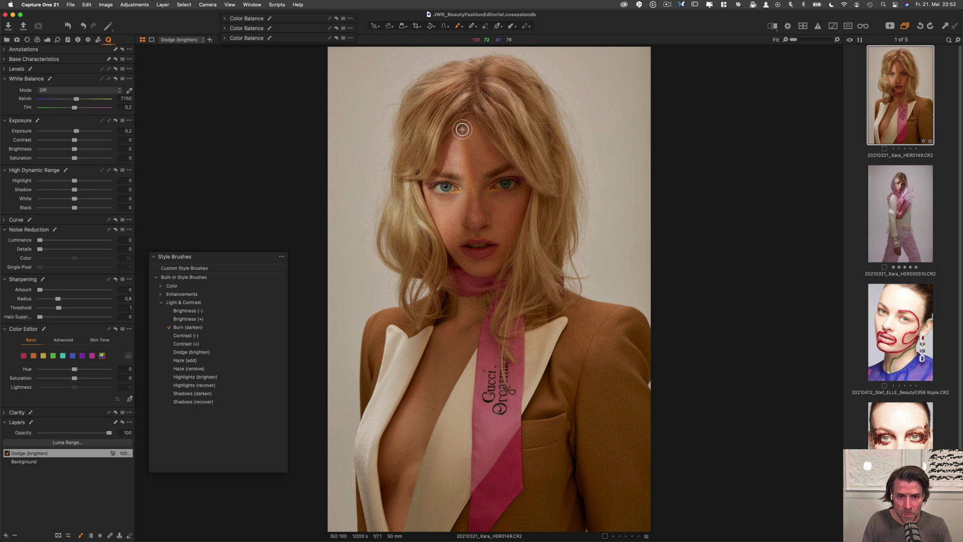
right_click(477, 170)
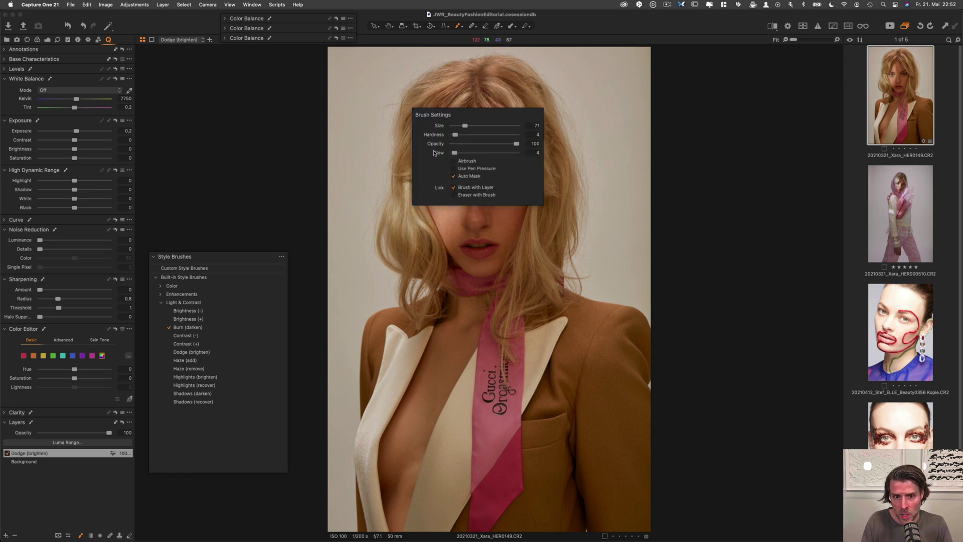
mouse_move(476, 116)
mouse_down()
mouse_move(452, 140)
mouse_move(473, 114)
mouse_move(519, 120)
mouse_up()
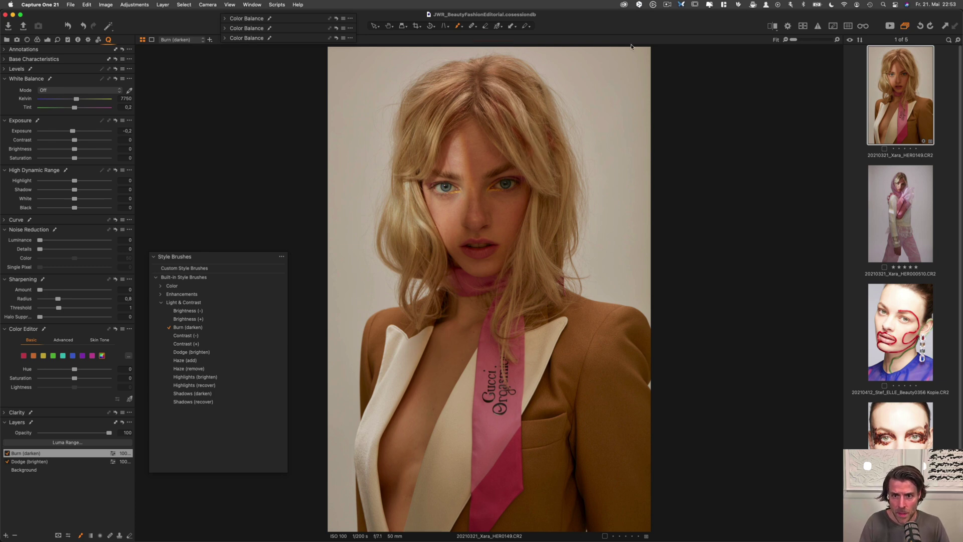
drag(790, 40, 806, 41)
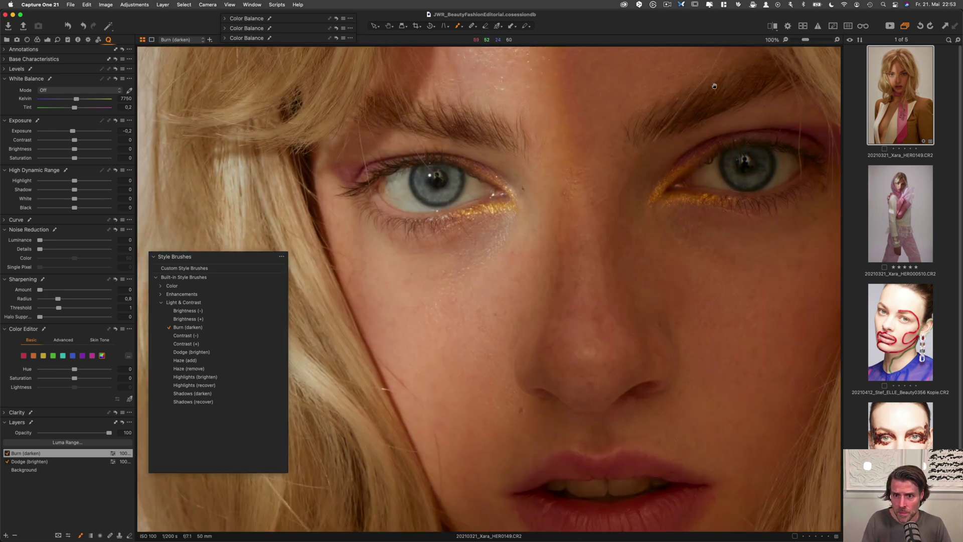
drag(715, 85, 498, 421)
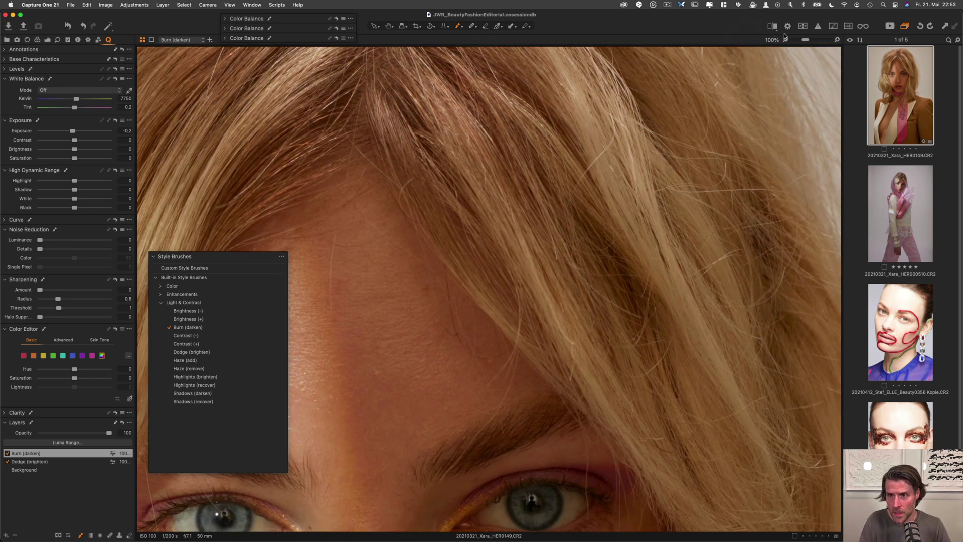
drag(804, 40, 791, 40)
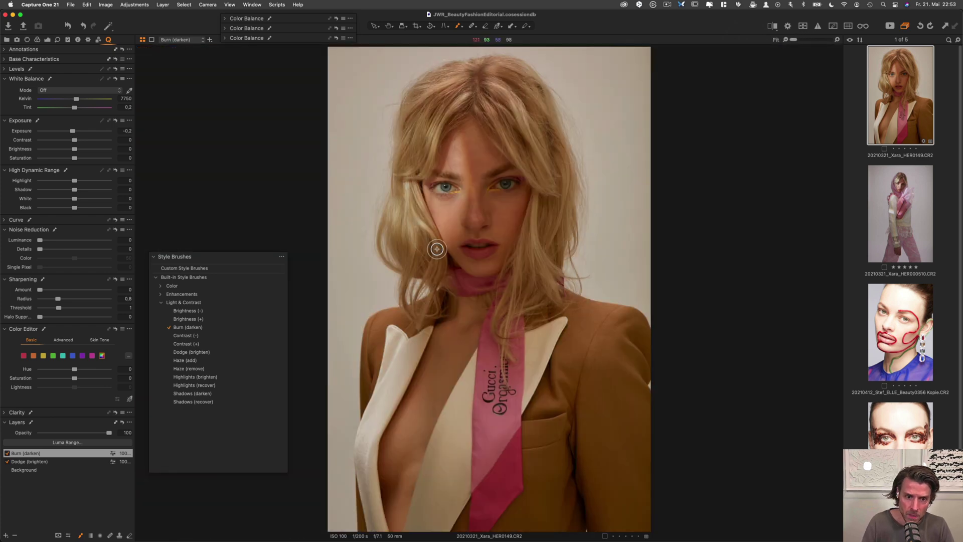
Step: Darken parts of the hair on both sides of the face and the shaded cheek on the Burn (darken) layer, undoing unwanted strokes
drag(549, 228, 550, 208)
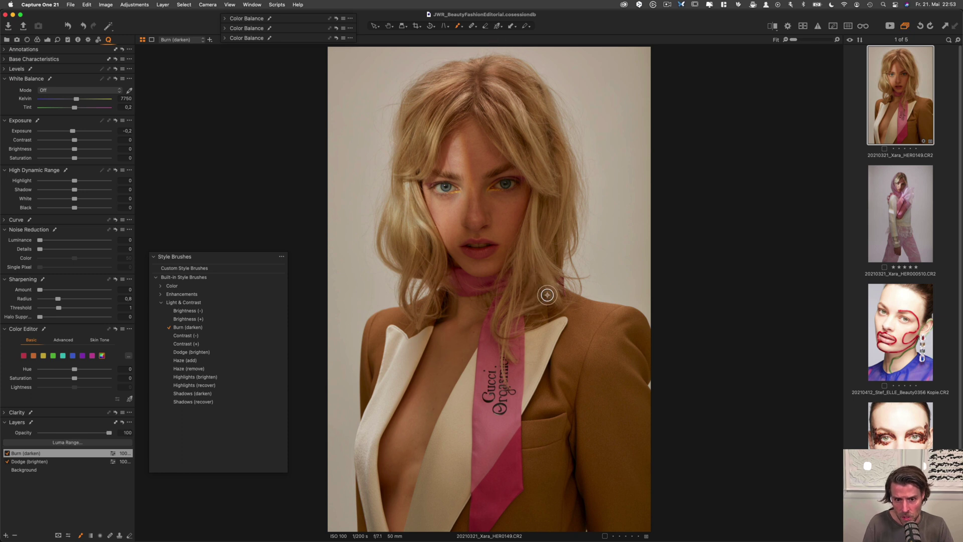
key(super+z)
drag(438, 275, 418, 256)
drag(419, 257, 424, 293)
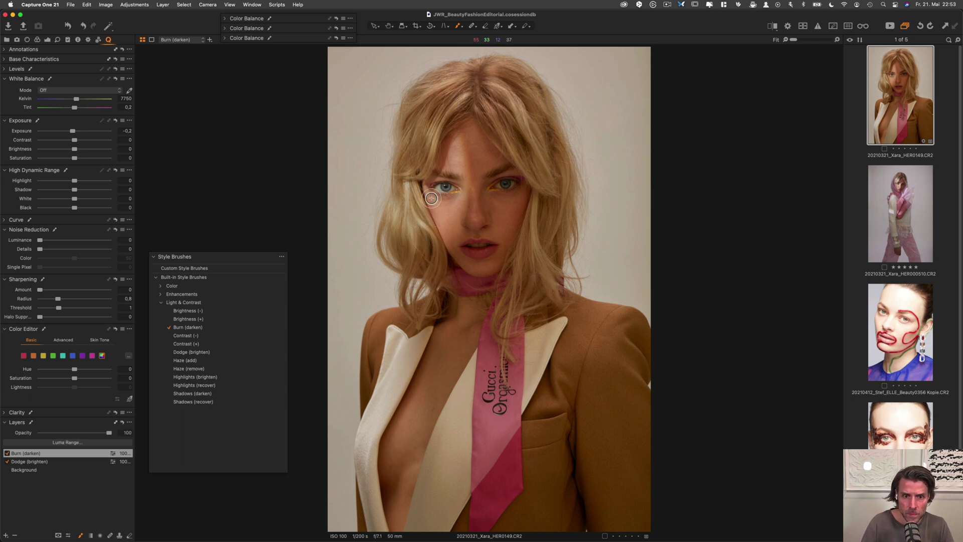
key(super+z)
mouse_move(497, 232)
mouse_down()
mouse_move(483, 236)
mouse_move(505, 228)
mouse_move(505, 242)
mouse_move(526, 206)
mouse_up()
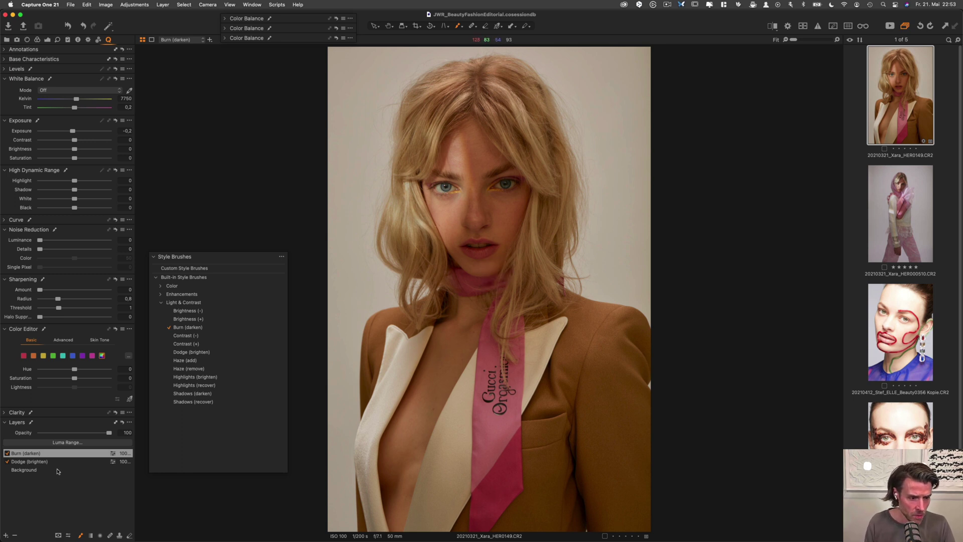
Step: Add a new empty adjustment layer and name it chest
click(6, 535)
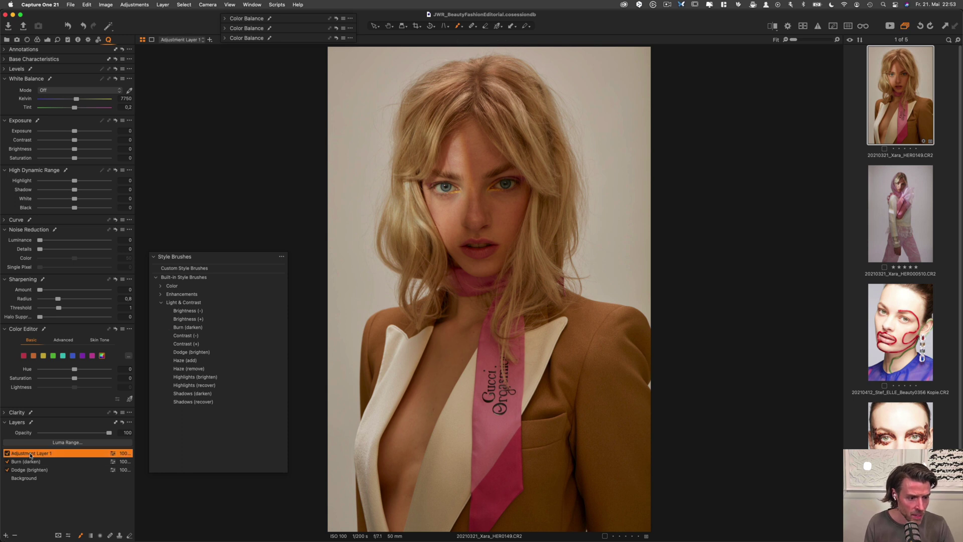
double_click(31, 454)
text(d)
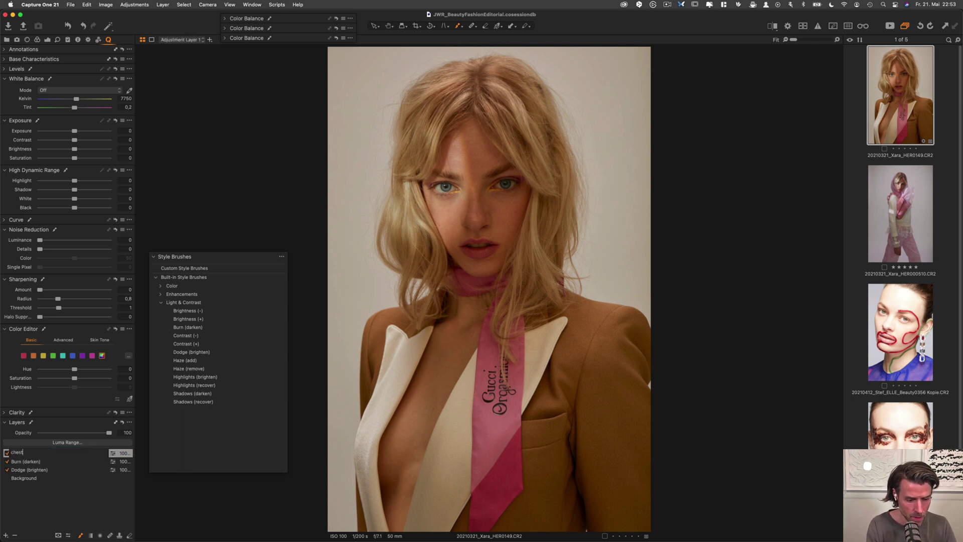
text(hest)
key(Return)
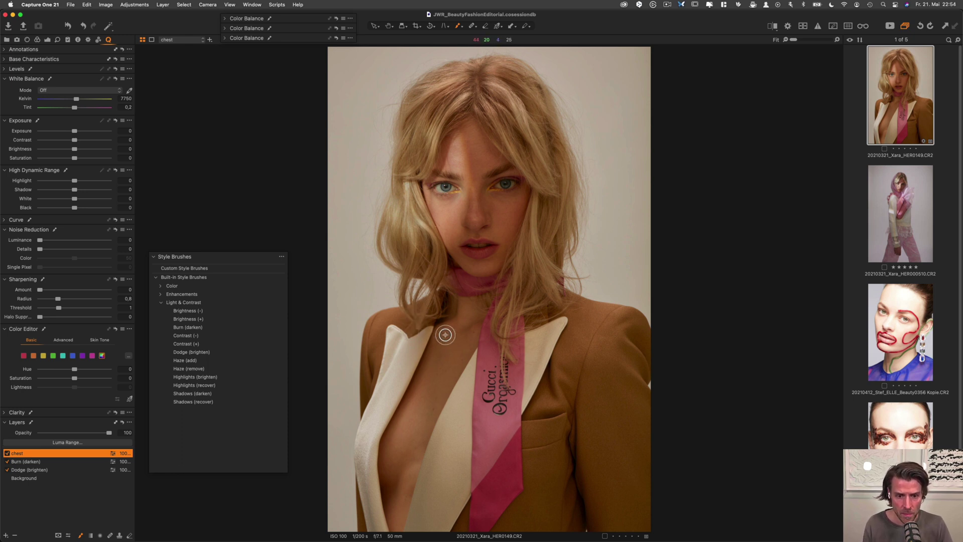
Step: Set the mask brush for the chest layer to size 300 and flow 70
drag(446, 325, 459, 326)
key(bracketright)
key(bracketright)
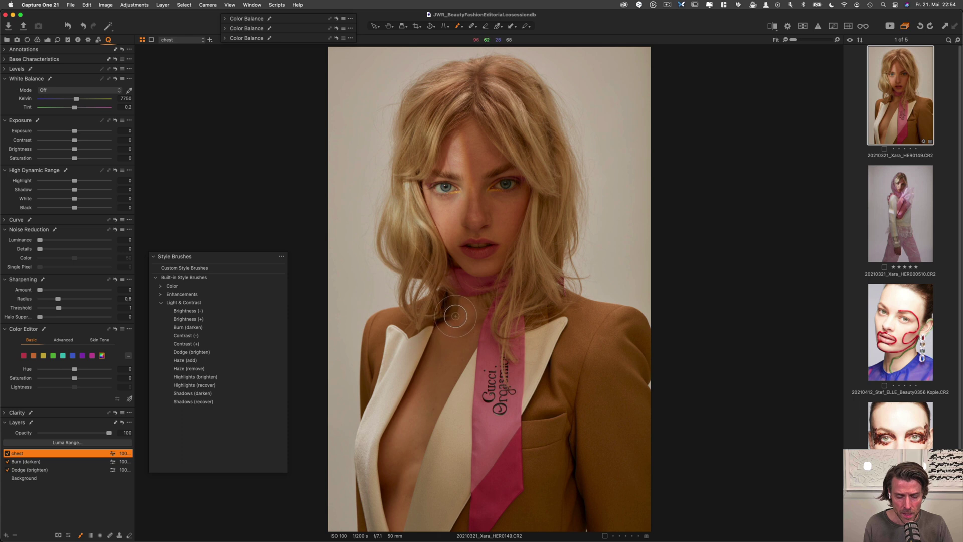
right_click(454, 317)
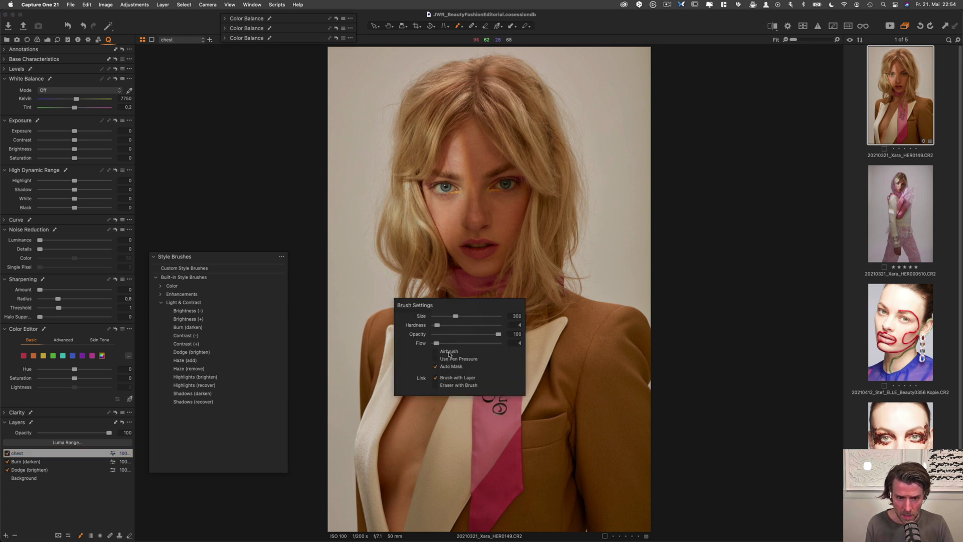
click(477, 343)
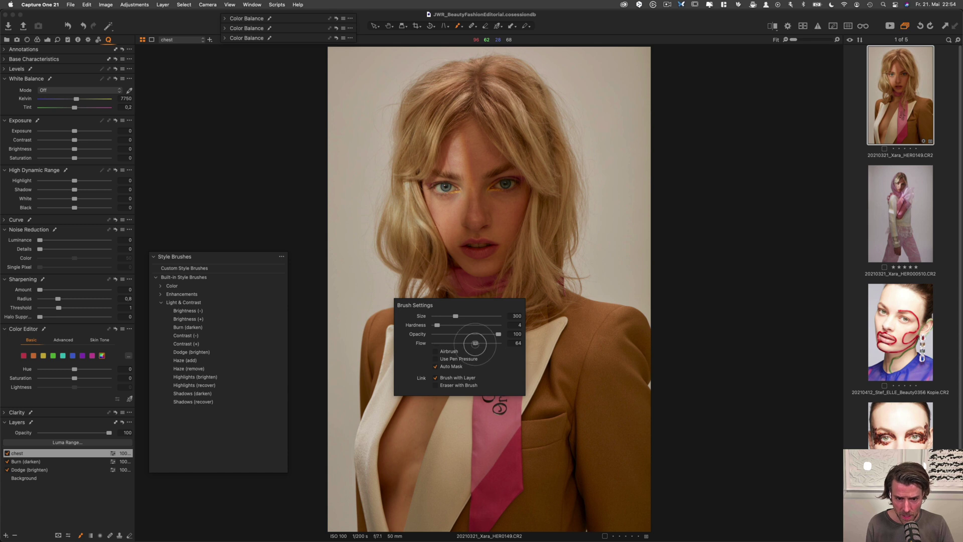
drag(477, 343, 479, 343)
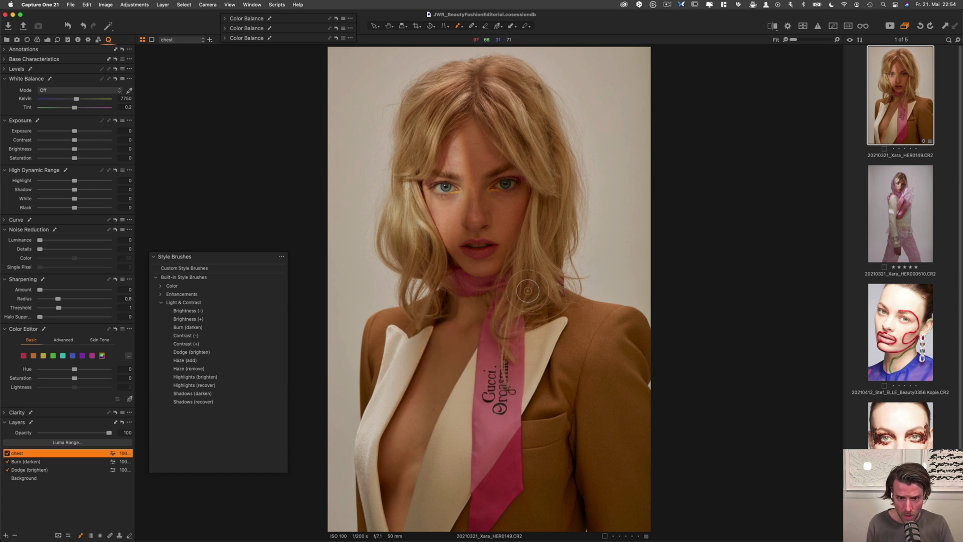
Step: Paint the chest layer's mask over all the bare skin from the neck down between the lapels, undoing an unwanted stroke
ctrl+alt+drag(454, 328, 451, 327)
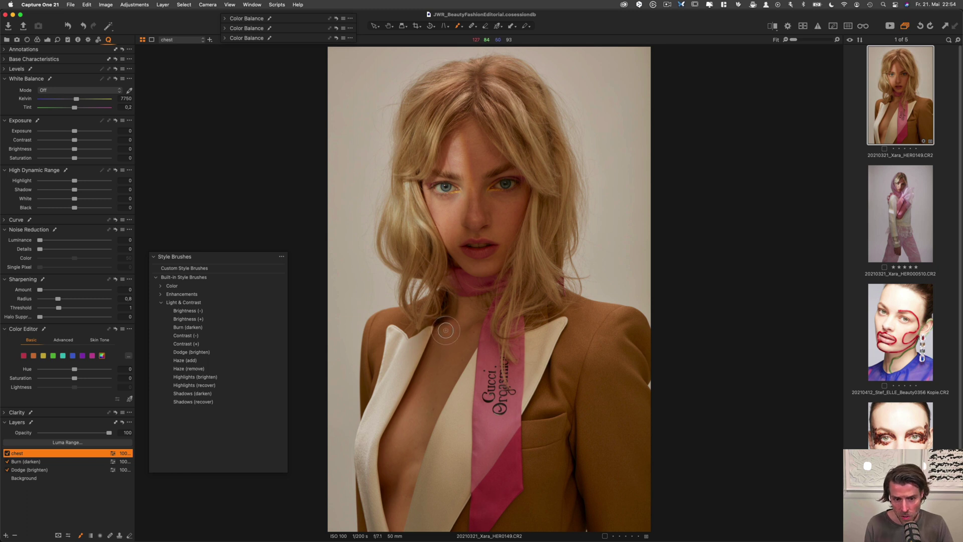
mouse_move(442, 330)
mouse_down()
mouse_move(384, 451)
mouse_move(396, 529)
mouse_up()
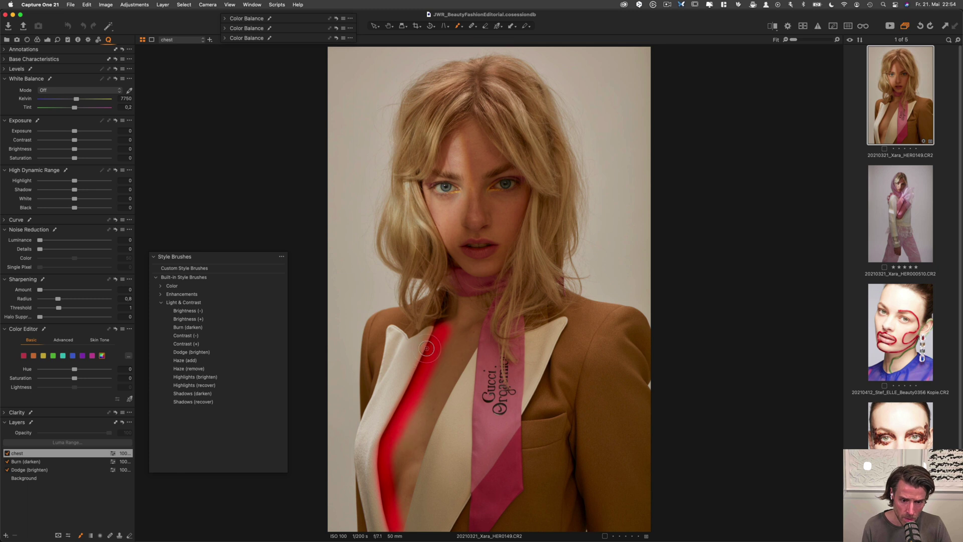
mouse_move(424, 359)
mouse_down()
mouse_move(454, 321)
mouse_move(454, 301)
mouse_move(446, 320)
mouse_move(452, 306)
mouse_move(484, 300)
mouse_move(465, 352)
mouse_move(467, 344)
mouse_move(435, 388)
mouse_move(439, 379)
mouse_move(459, 364)
mouse_move(400, 477)
mouse_up()
key(super+z)
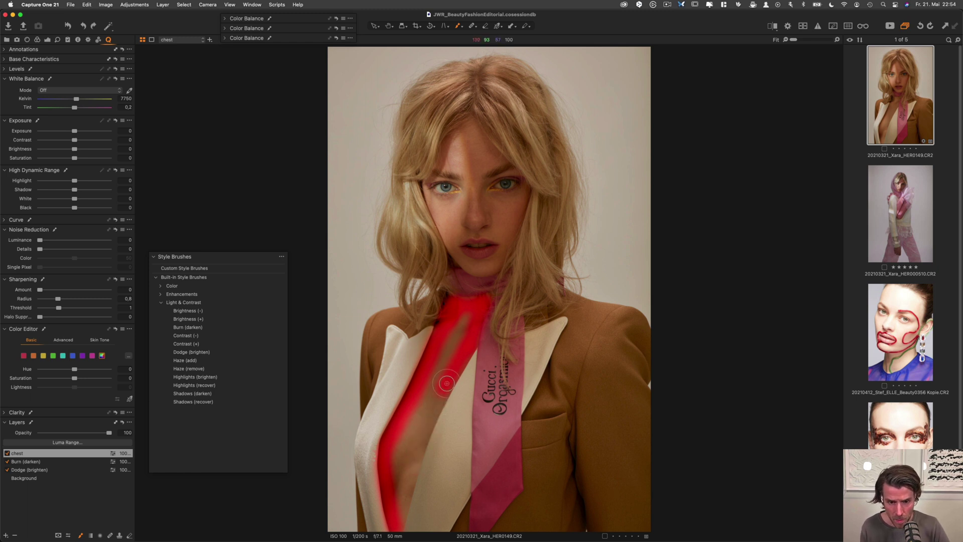
mouse_move(445, 387)
mouse_down()
mouse_move(403, 473)
mouse_move(412, 456)
mouse_move(398, 513)
mouse_move(411, 421)
mouse_move(403, 442)
mouse_move(444, 361)
mouse_move(464, 378)
mouse_move(424, 423)
mouse_move(433, 382)
mouse_move(428, 389)
mouse_move(462, 321)
mouse_move(448, 338)
mouse_move(473, 320)
mouse_move(408, 461)
mouse_move(410, 434)
mouse_move(386, 458)
mouse_up()
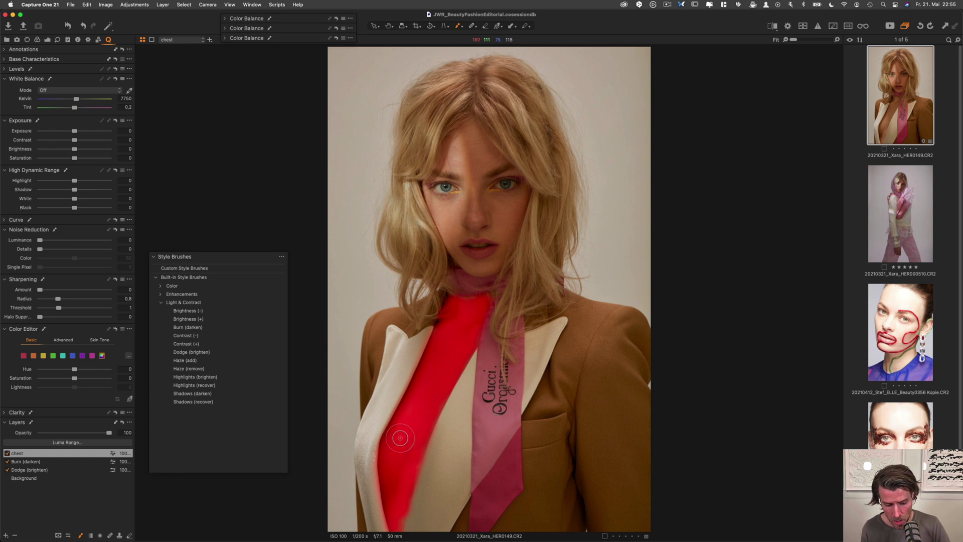
Step: Dock the floating Style Brushes tool back above the Layers tool and collapse it, with the mask eraser active and the chest enlarged
key(e)
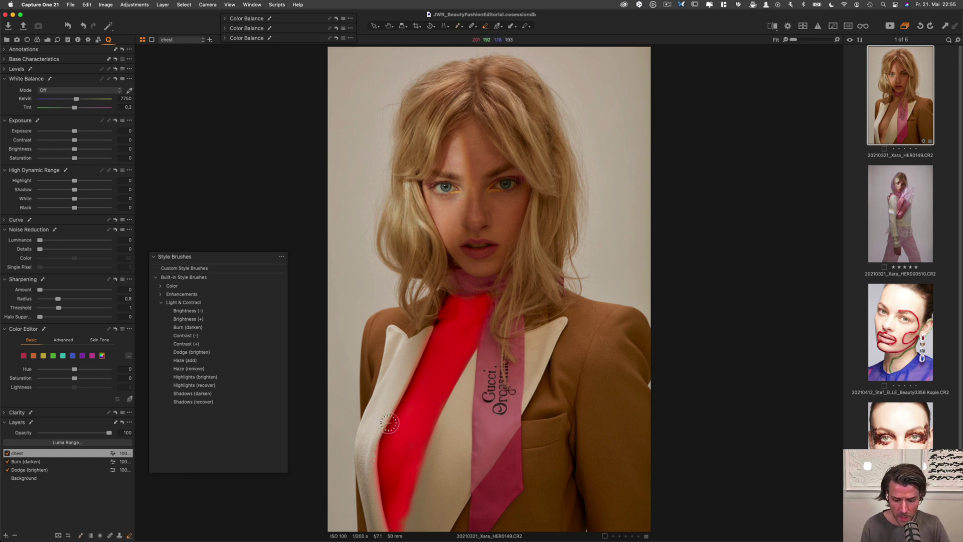
key(super+plus)
key(super+plus)
drag(430, 388, 548, 131)
mouse_move(157, 258)
mouse_down()
mouse_move(12, 474)
mouse_move(9, 430)
mouse_up()
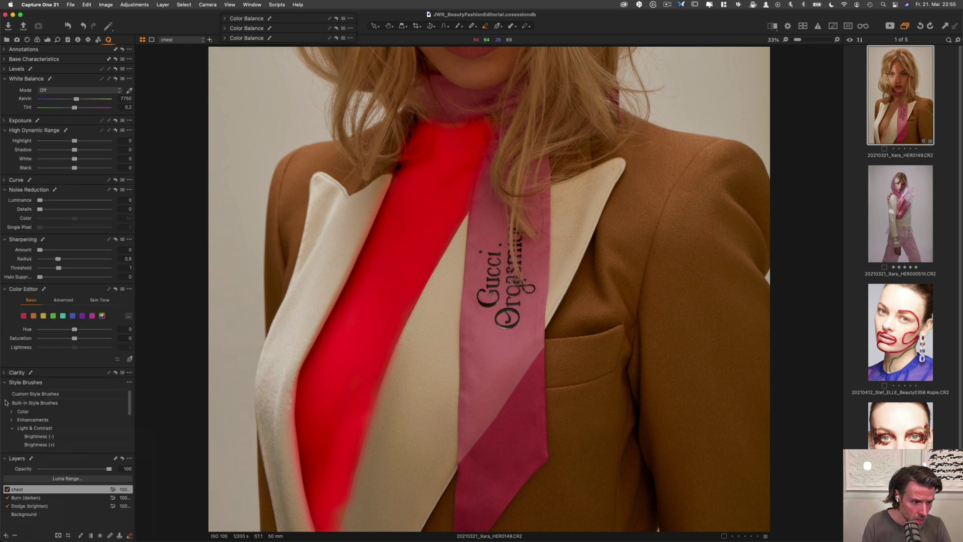
click(4, 383)
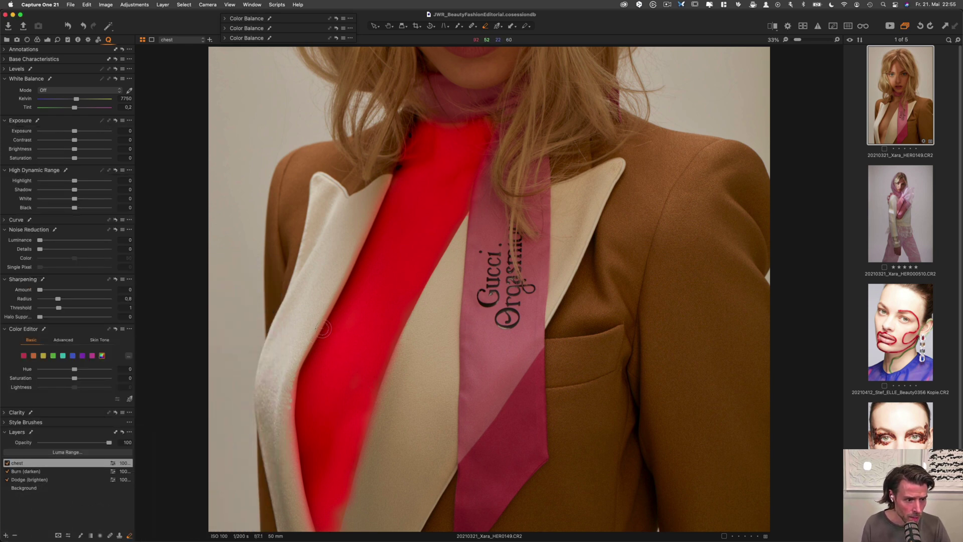
Step: Erase the chest mask where it spills onto the white lapel along the outer edge of the skin
right_click(344, 266)
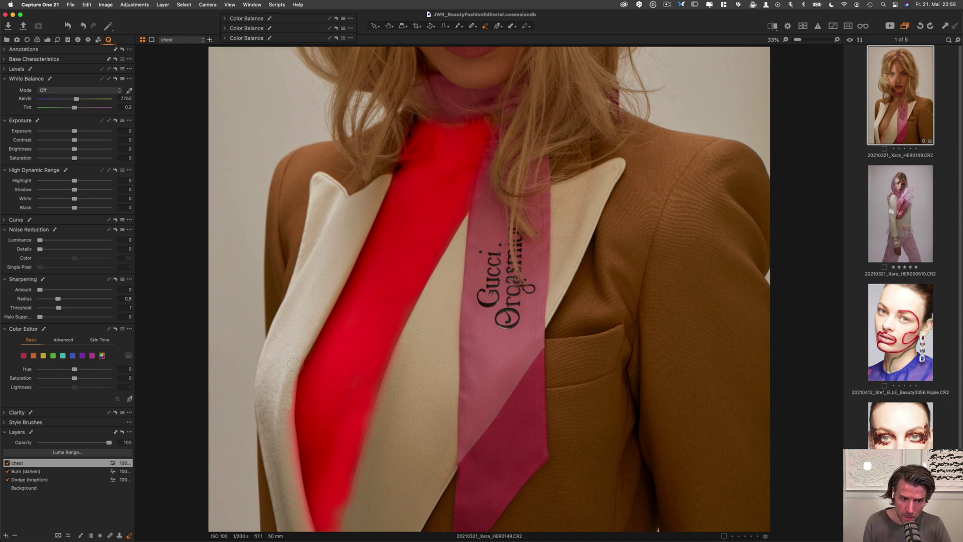
drag(293, 365, 300, 352)
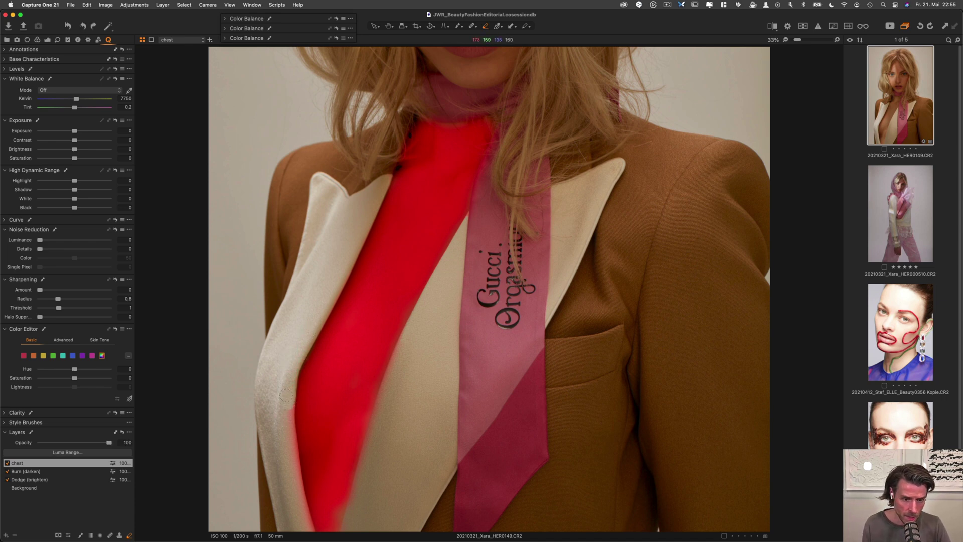
drag(286, 396, 287, 419)
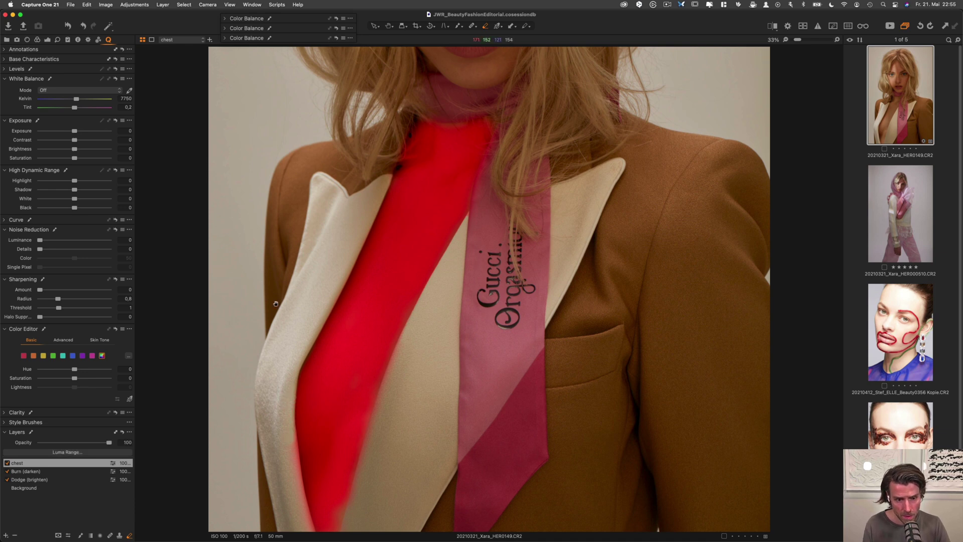
drag(283, 424, 301, 517)
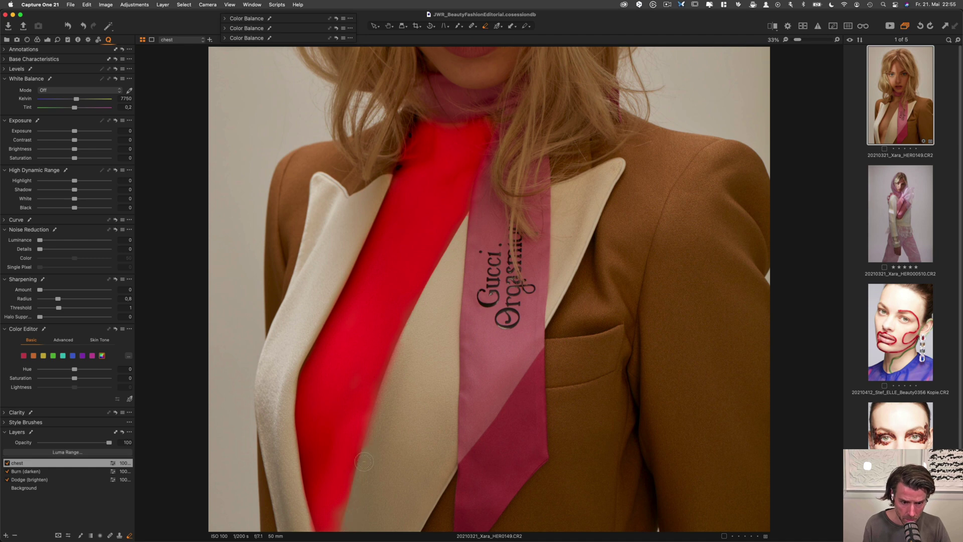
Step: Fill the gaps in the chest mask along the right-hand lapel and lower chest, erasing slight spill on the opposite lapel near the photo's lower edge
key(b)
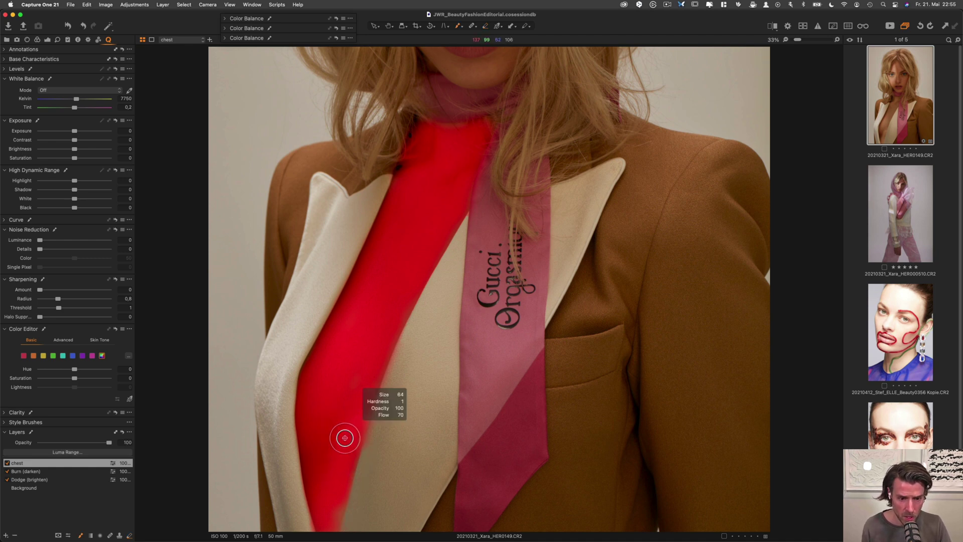
mouse_move(353, 507)
mouse_down()
mouse_move(345, 532)
mouse_move(366, 459)
mouse_move(346, 536)
mouse_move(352, 511)
mouse_move(331, 521)
mouse_up()
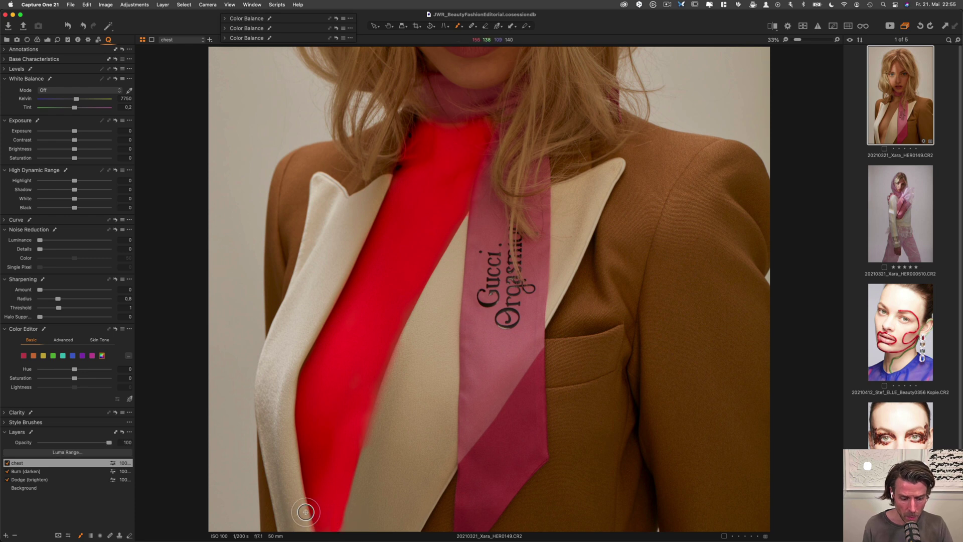
key(e)
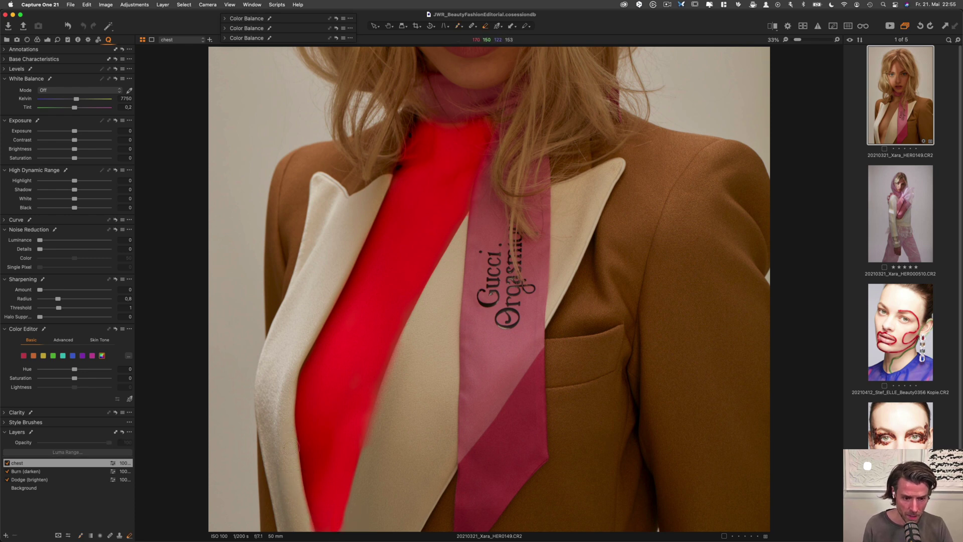
click(303, 524)
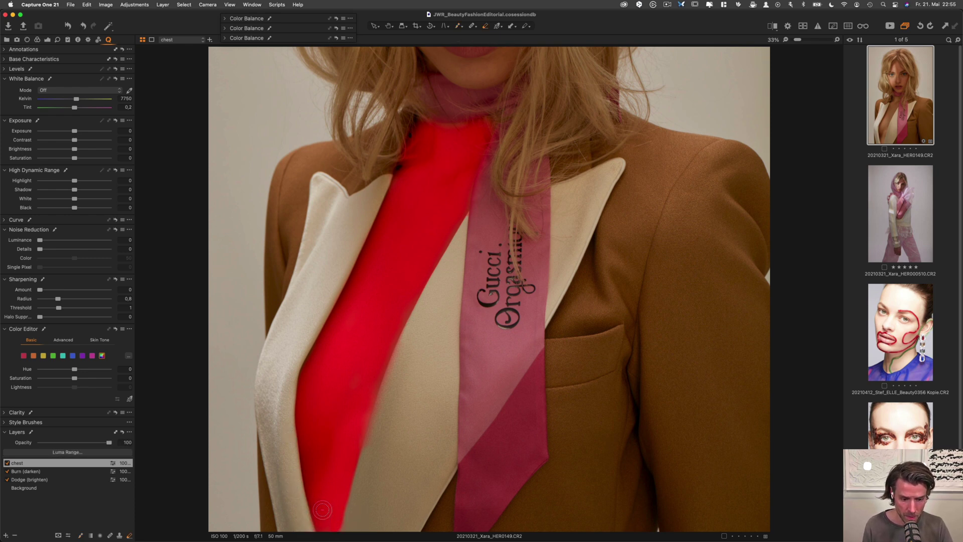
key(b)
mouse_move(337, 505)
mouse_down()
mouse_move(338, 536)
mouse_move(410, 379)
mouse_move(384, 403)
mouse_move(411, 335)
mouse_move(376, 400)
mouse_move(387, 352)
mouse_move(373, 372)
mouse_move(384, 398)
mouse_move(373, 437)
mouse_move(384, 375)
mouse_move(366, 377)
mouse_move(375, 391)
mouse_move(357, 444)
mouse_move(377, 422)
mouse_move(371, 466)
mouse_move(392, 432)
mouse_move(374, 428)
mouse_move(366, 463)
mouse_move(399, 369)
mouse_up()
Step: Refine the chest mask's upper edges, erasing spill on the pink scarf, hair and lapel and filling the skin up to the scarf
key(e)
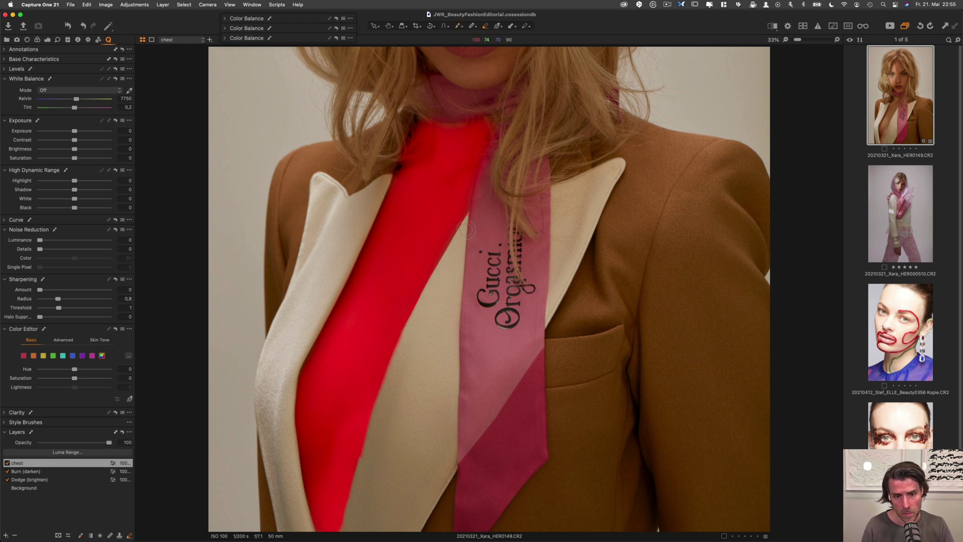
drag(481, 208, 505, 140)
mouse_move(503, 105)
mouse_down()
mouse_move(402, 109)
mouse_move(376, 186)
mouse_up()
drag(357, 234, 345, 257)
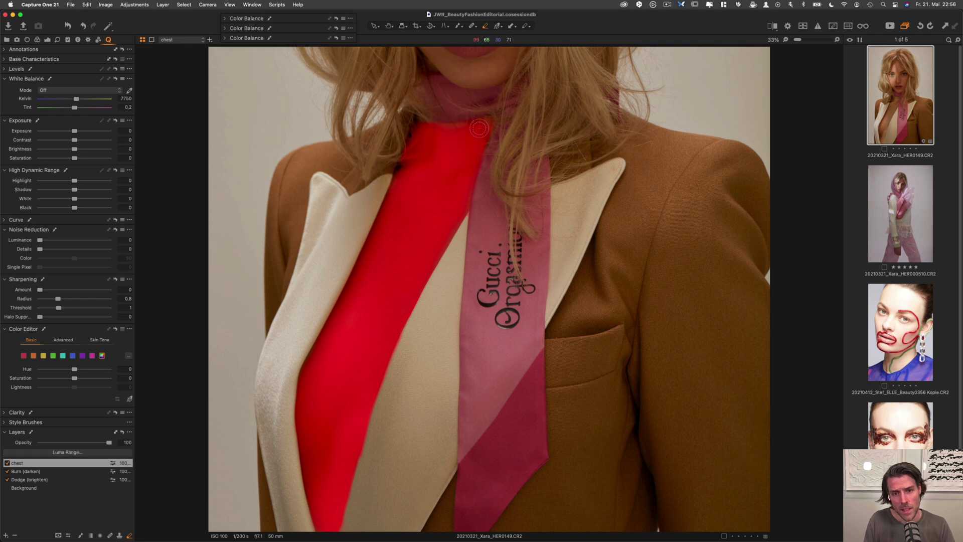
mouse_move(434, 118)
mouse_down()
mouse_move(475, 140)
mouse_move(508, 127)
mouse_move(434, 135)
mouse_move(486, 140)
mouse_move(508, 128)
mouse_move(495, 148)
mouse_up()
key(b)
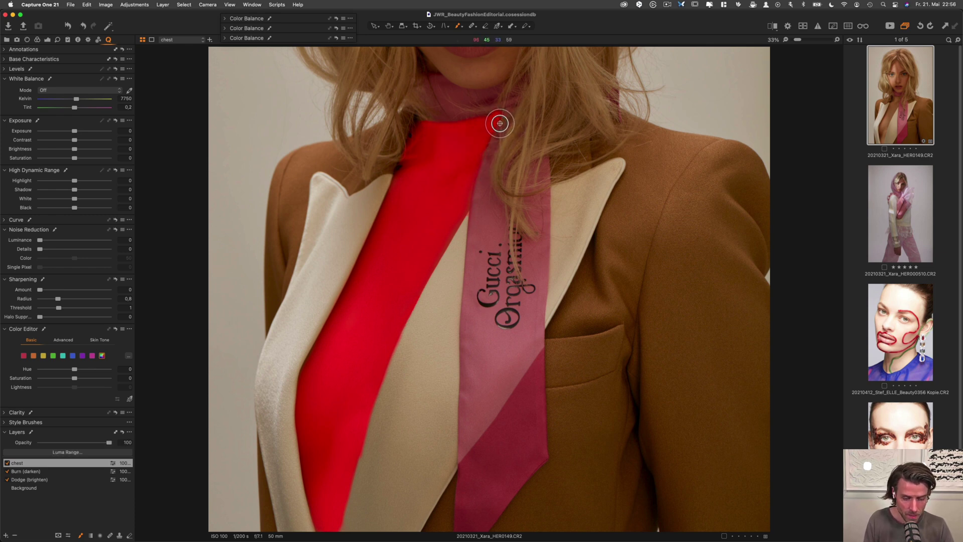
key(e)
drag(504, 103, 494, 105)
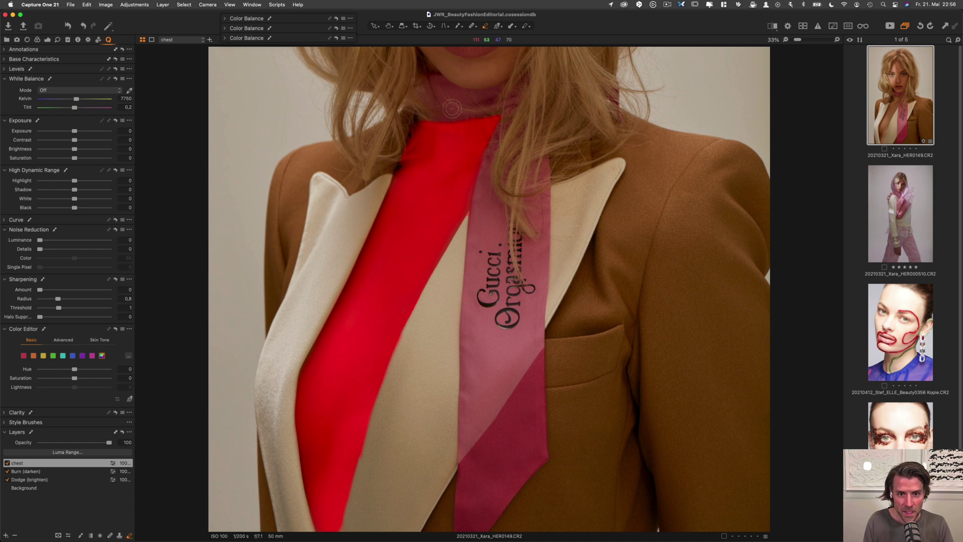
Step: Adjust the mask eraser's settings and fade the chest mask's upper edge softly into the neck
right_click(479, 170)
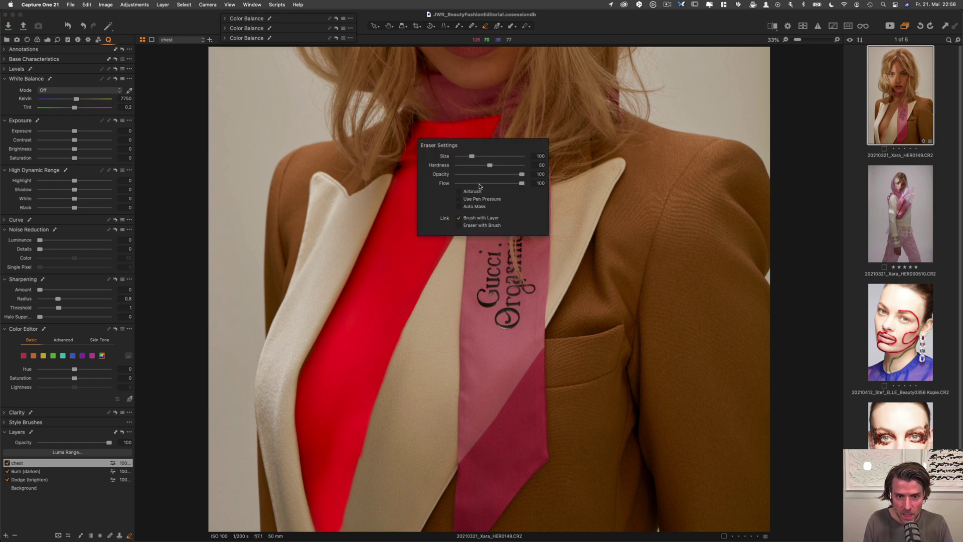
click(476, 183)
click(475, 174)
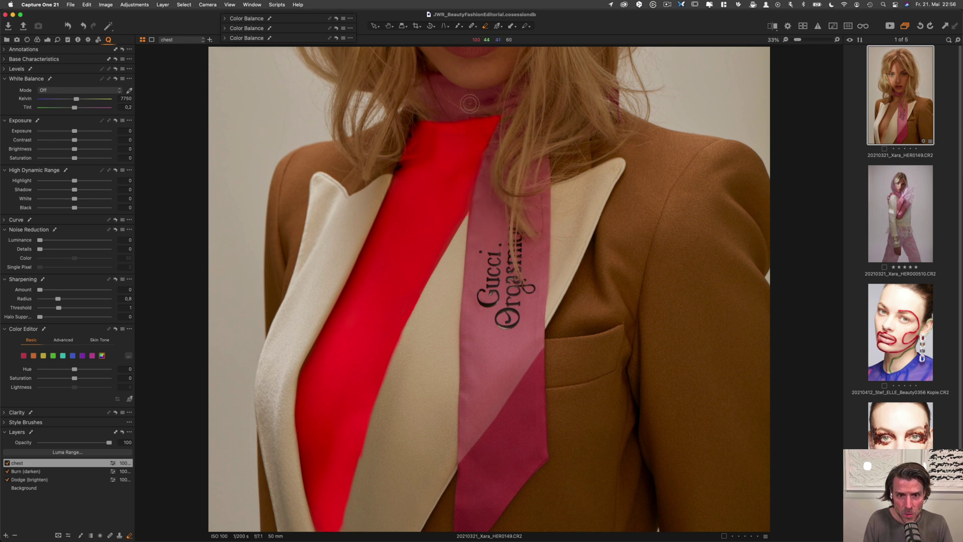
drag(473, 104, 504, 103)
mouse_move(474, 134)
mouse_down()
mouse_move(474, 206)
mouse_move(494, 204)
mouse_move(454, 202)
mouse_move(471, 220)
mouse_move(450, 216)
mouse_move(464, 204)
mouse_move(471, 221)
mouse_up()
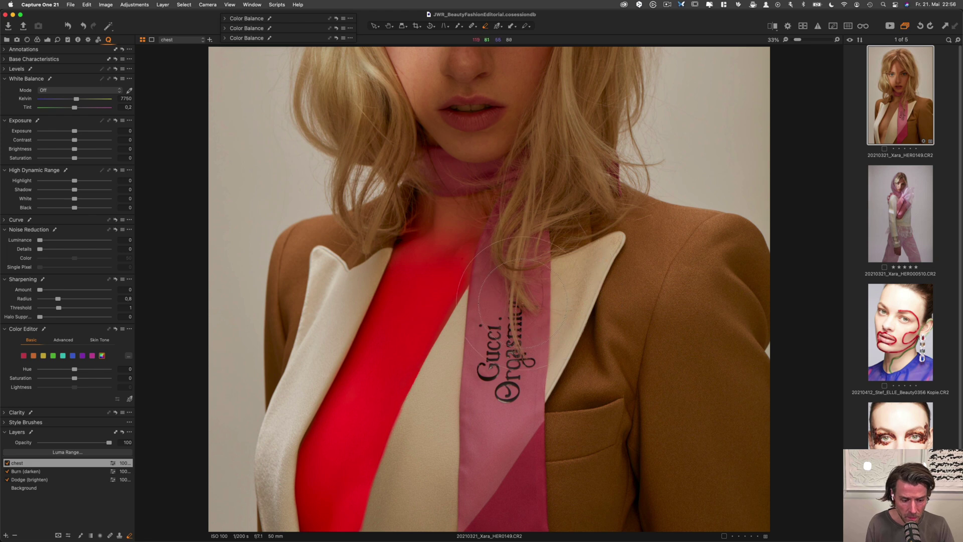
Step: Hide the mask overlay and slightly raise the midtones of the chest layer's RGB curve
key(m)
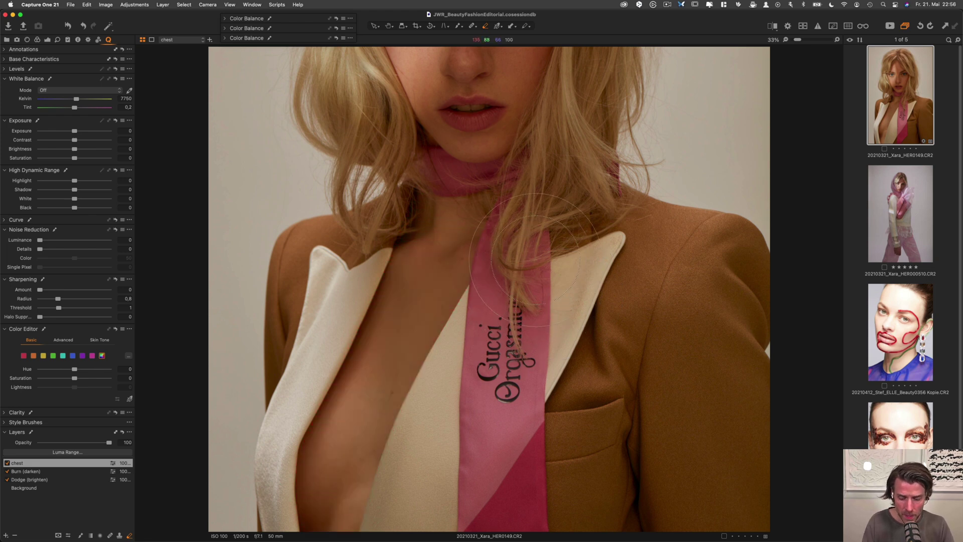
key(super+minus)
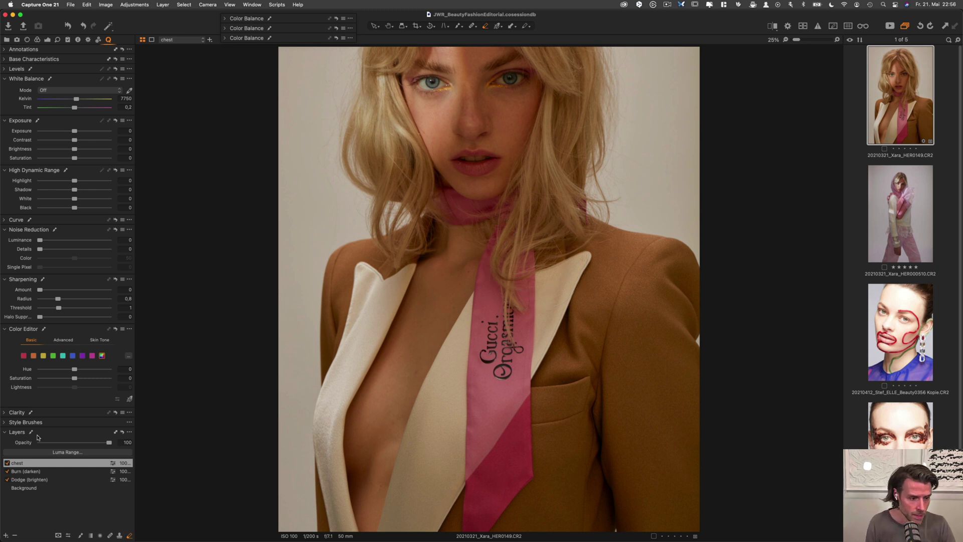
alt+click(6, 221)
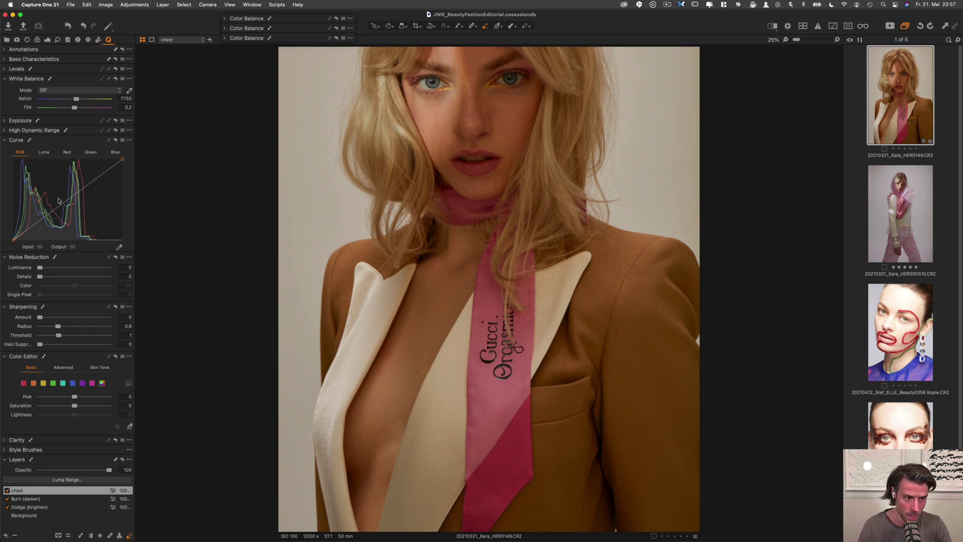
drag(67, 202, 69, 196)
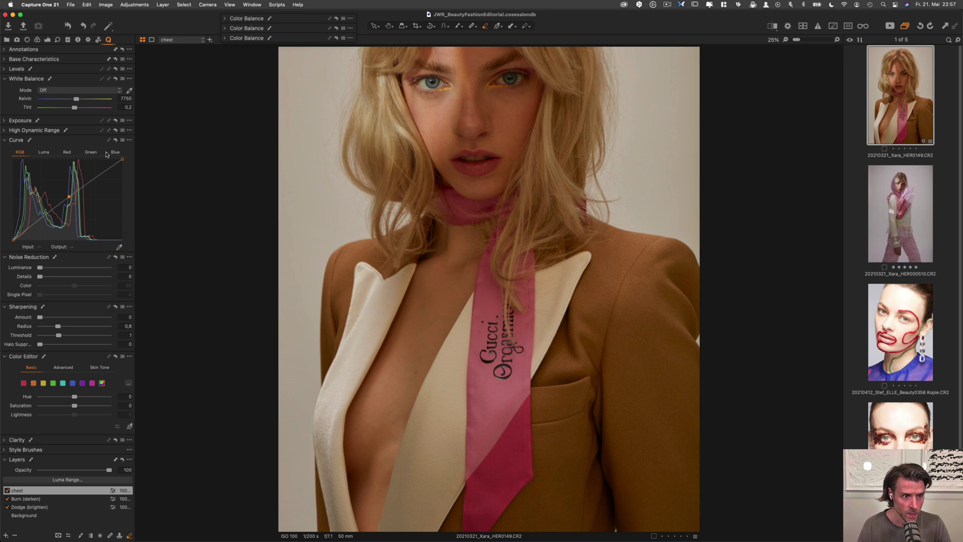
Step: Fine-tune the chest skin colour with midtone points on the layer's Blue and Red curves
click(115, 152)
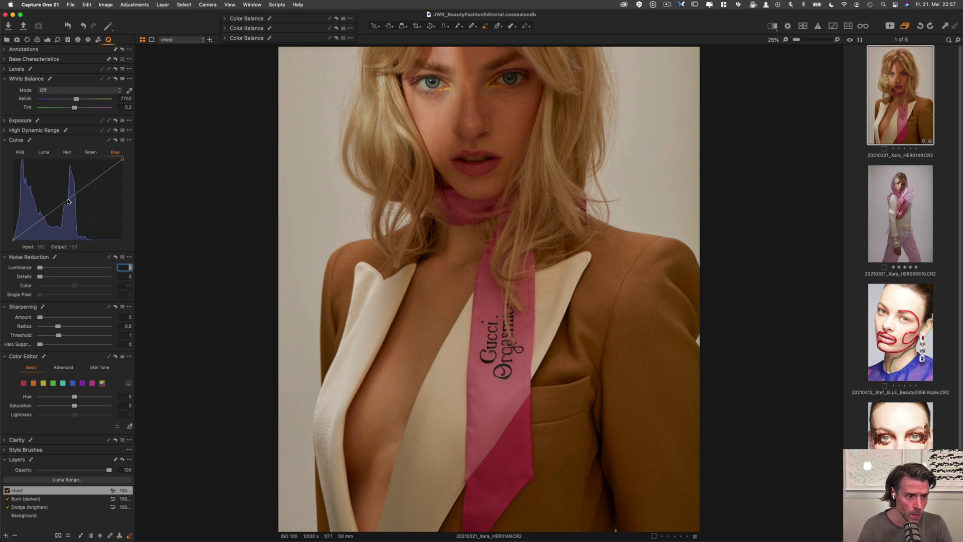
drag(69, 201, 68, 200)
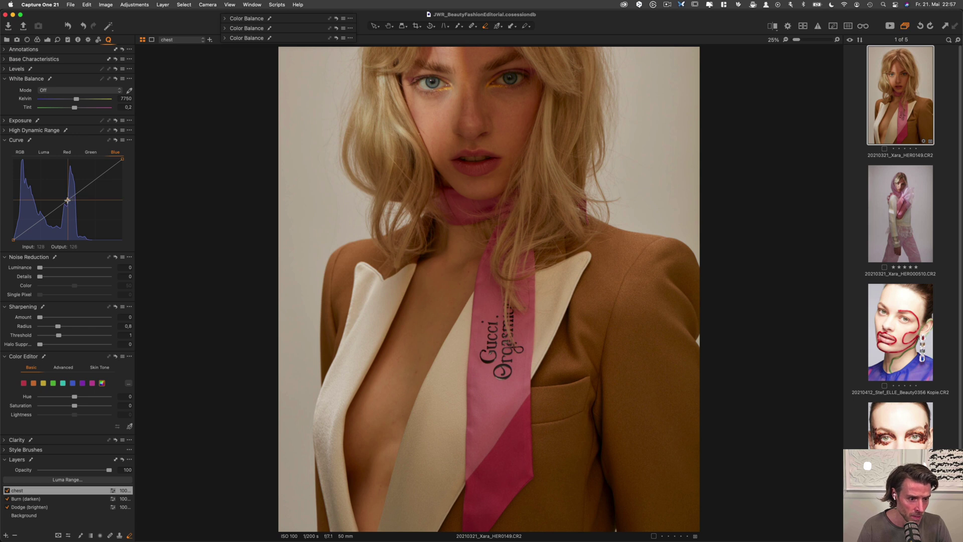
drag(67, 200, 69, 198)
click(67, 152)
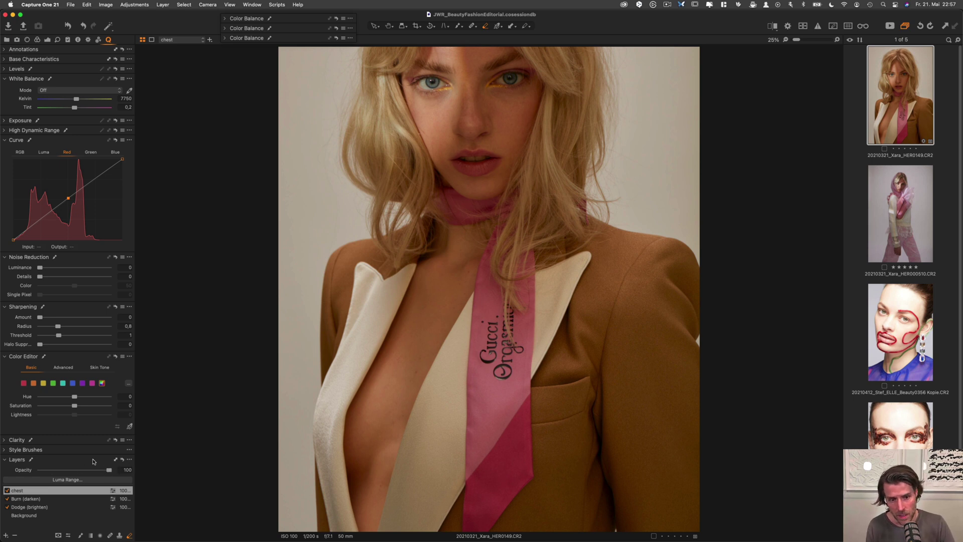
Step: Set the chest layer's opacity to 40, toggling the layer off and on to compare its effect
click(7, 490)
click(7, 490)
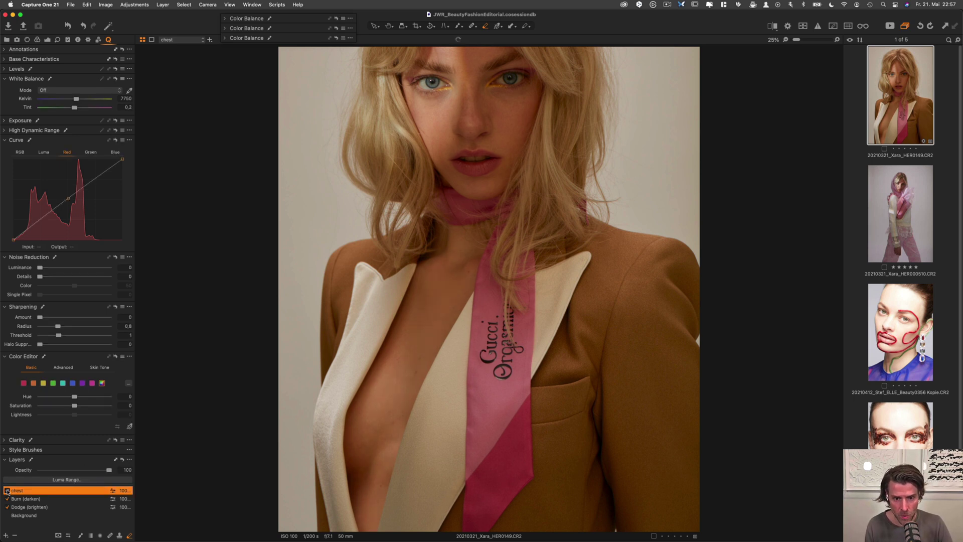
click(68, 470)
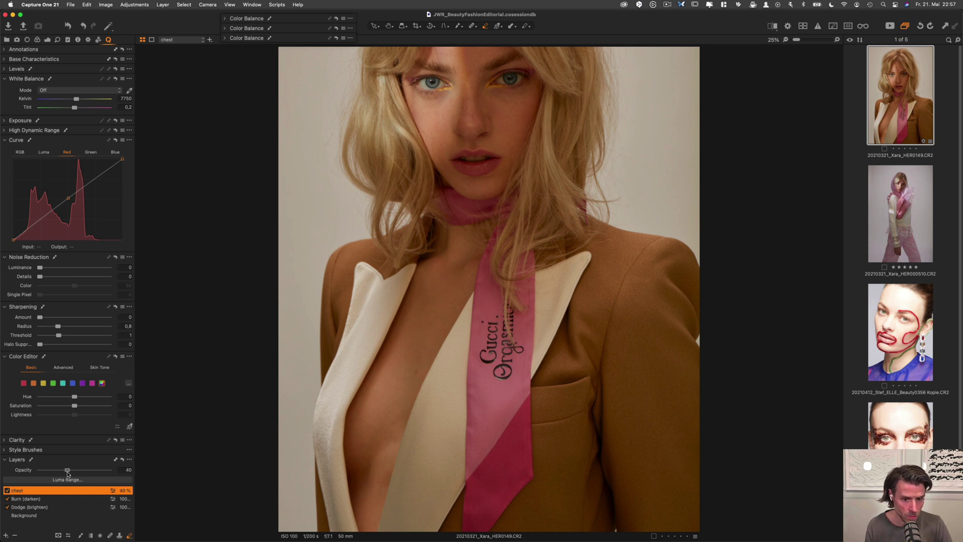
click(7, 490)
click(7, 490)
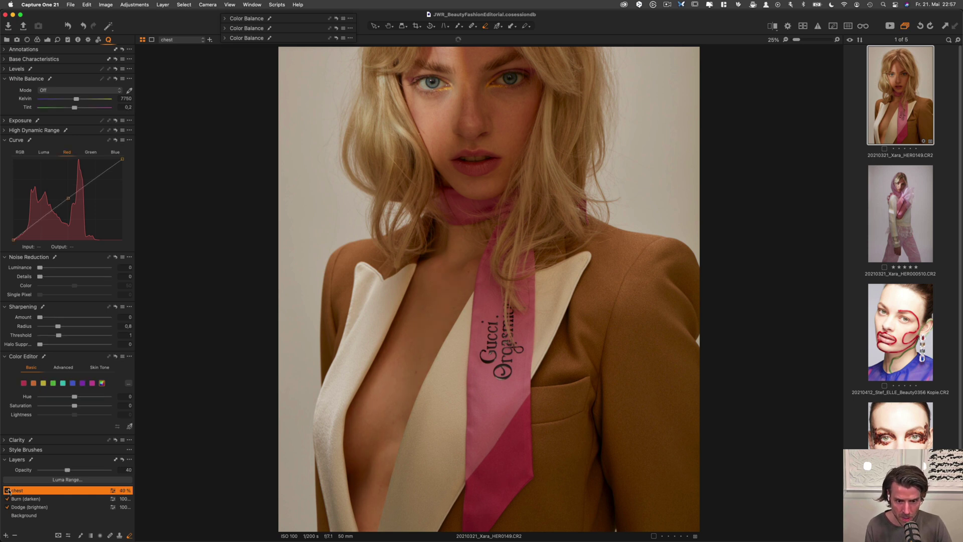
click(7, 490)
click(7, 490)
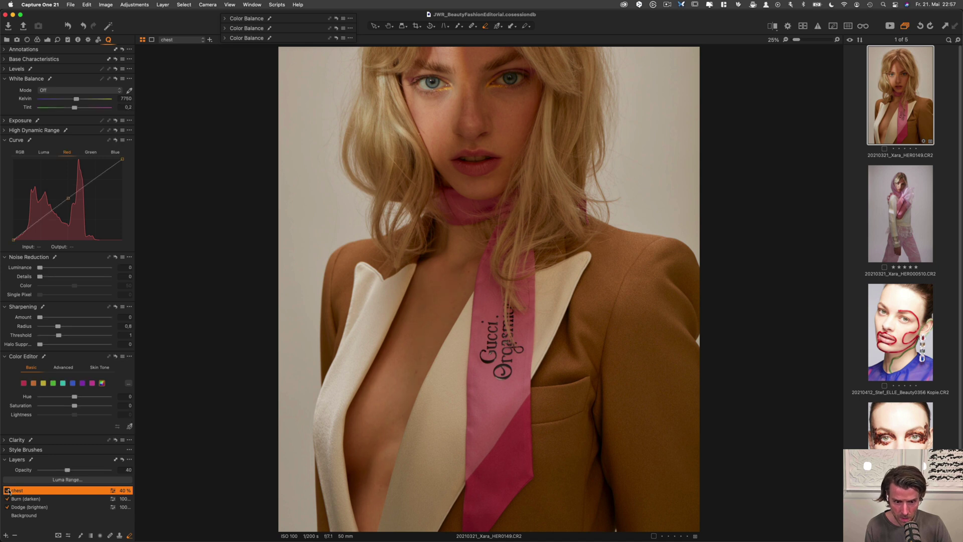
click(7, 490)
click(7, 490)
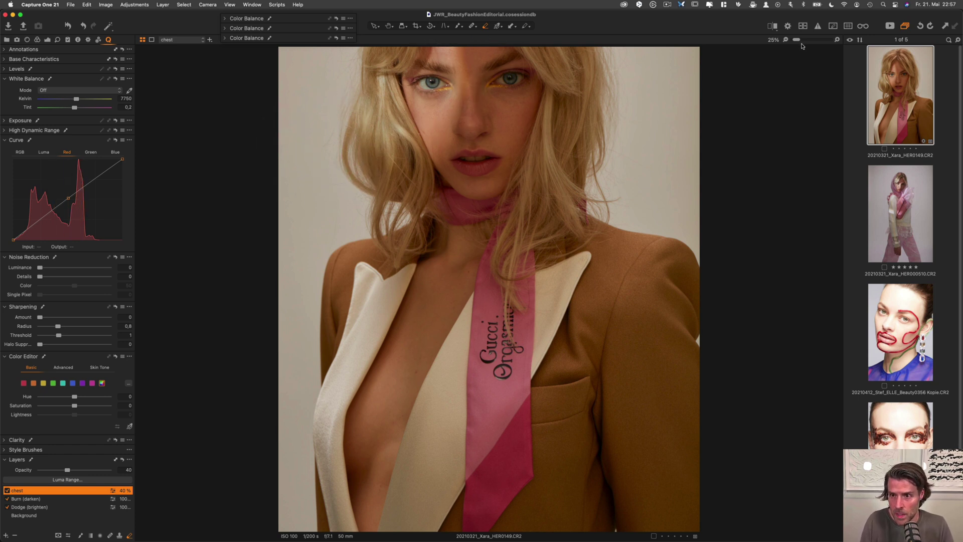
Step: Fit the whole portrait in view and compare the developed version with the unadjusted original by repeatedly resetting and restoring the adjustments
drag(797, 39, 792, 41)
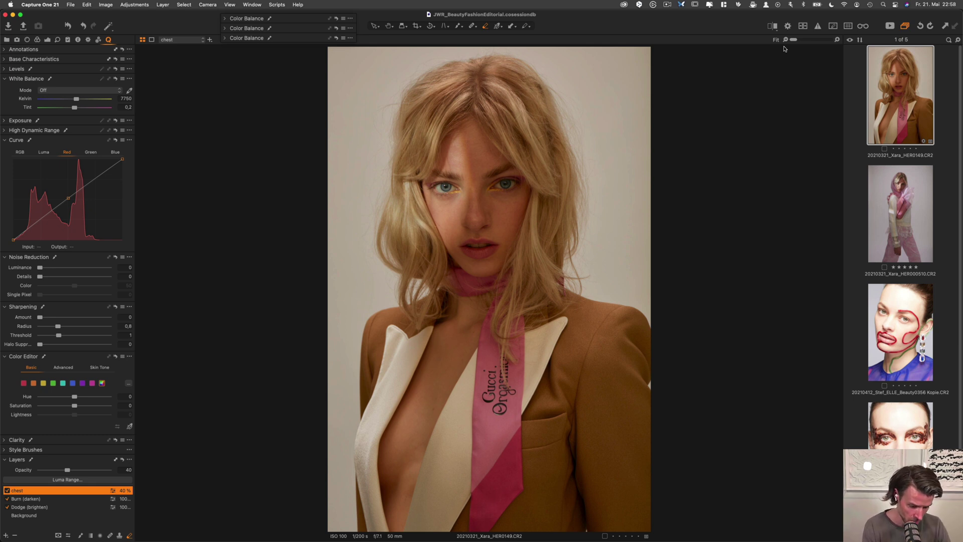
key(super+r)
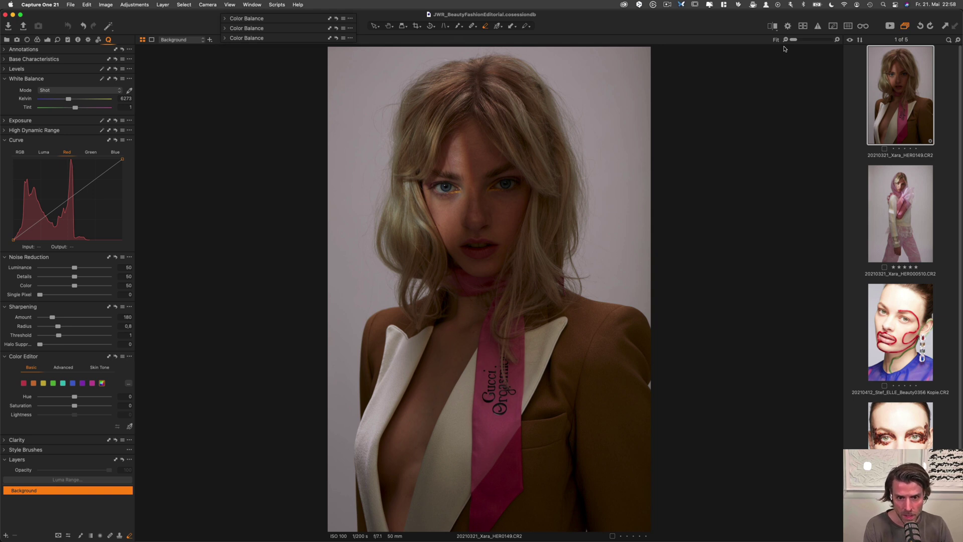
key(super+z)
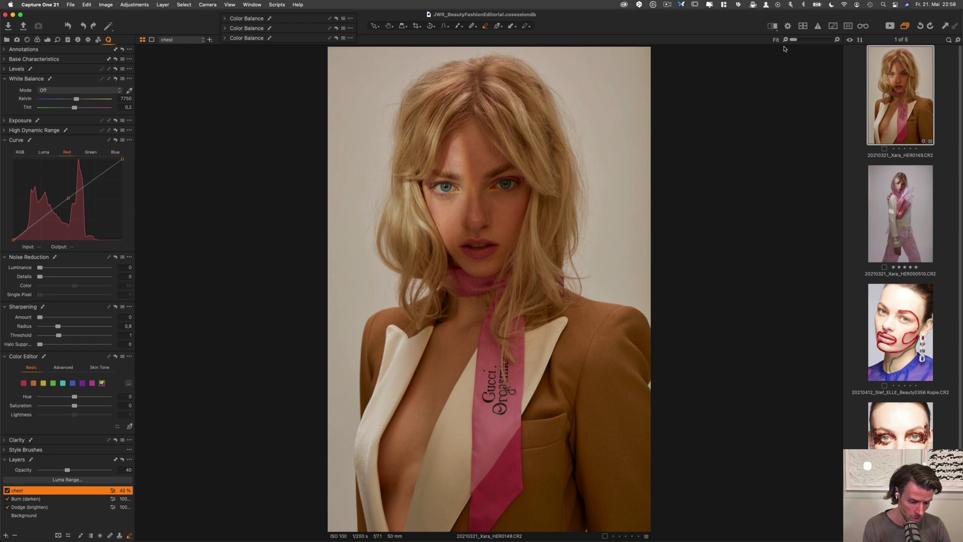
key(super+r)
key(super+z)
key(super+r)
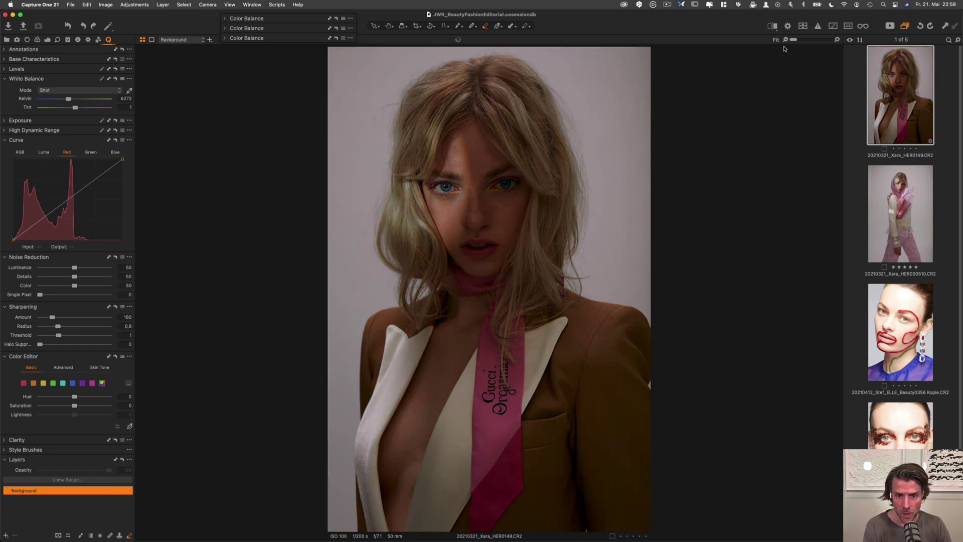
key(super+z)
key(super+r)
key(super+z)
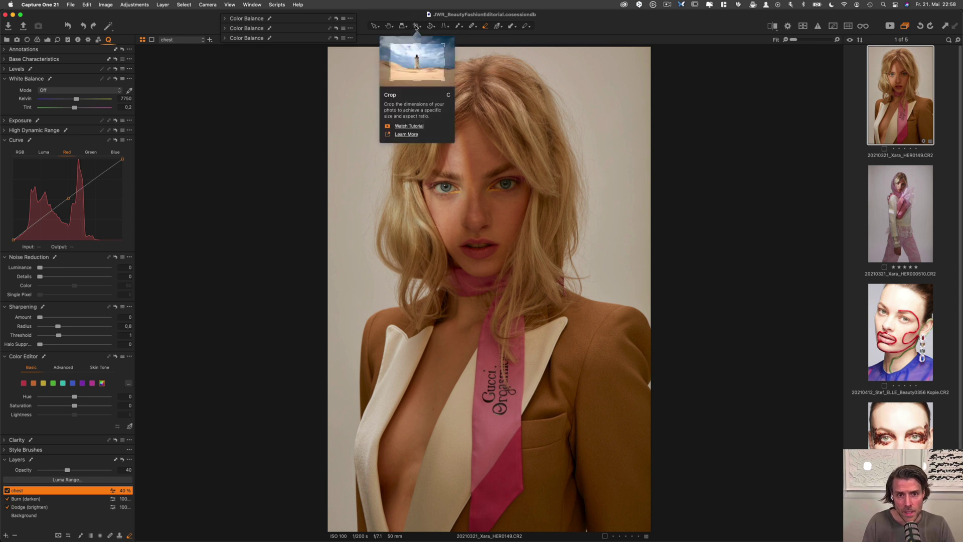
Step: Crop the portrait tighter above the hair and below the chest to about 14.93 x 19.91 in, keeping its full width
click(415, 26)
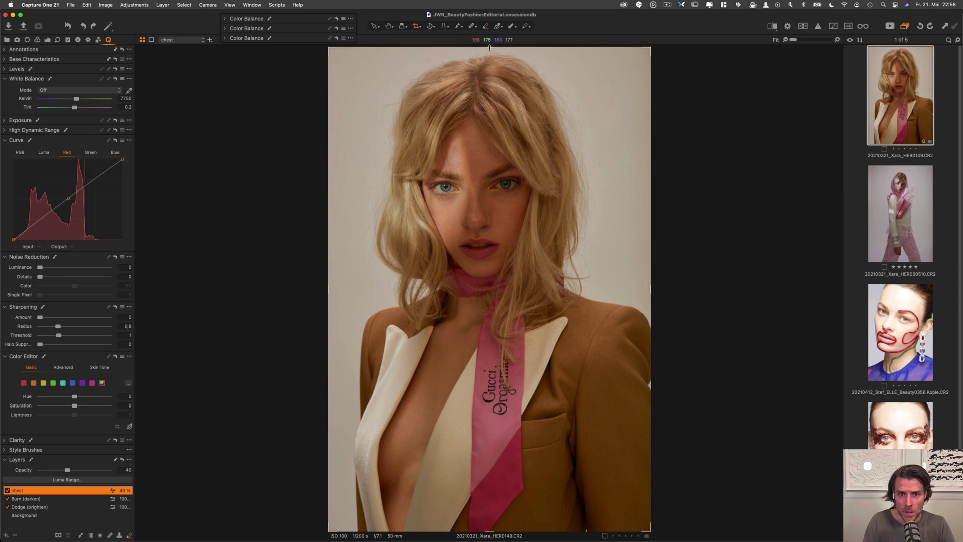
drag(490, 47, 481, 102)
drag(495, 217, 495, 180)
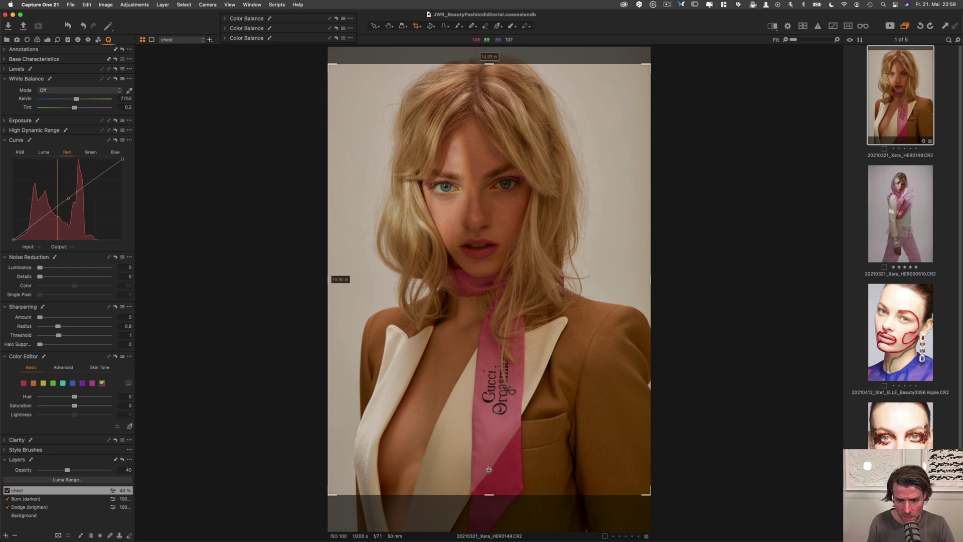
drag(489, 495, 488, 494)
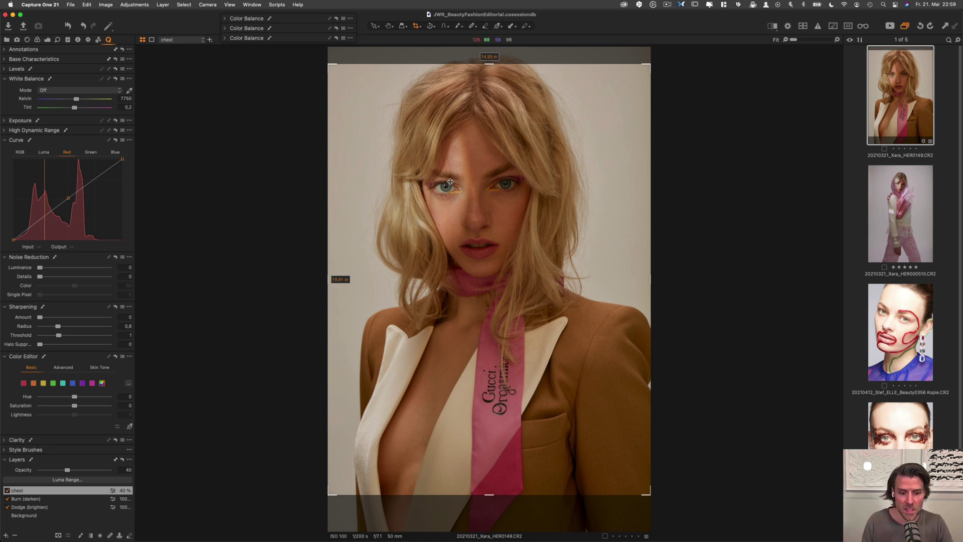
key(v)
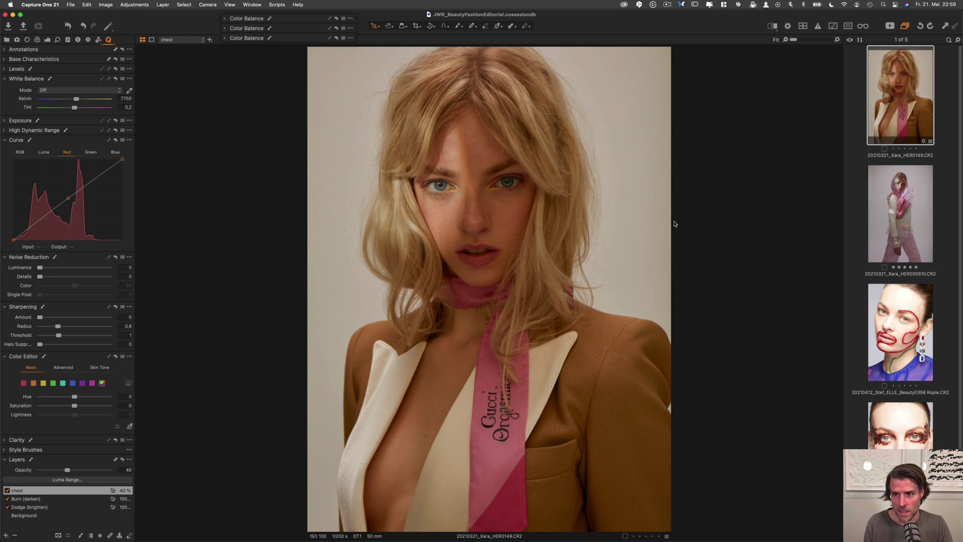
Step: Export the photo with the "PSD Adobe RGB (8bit) open in PS" recipe and show it full screen in Photoshop
click(89, 40)
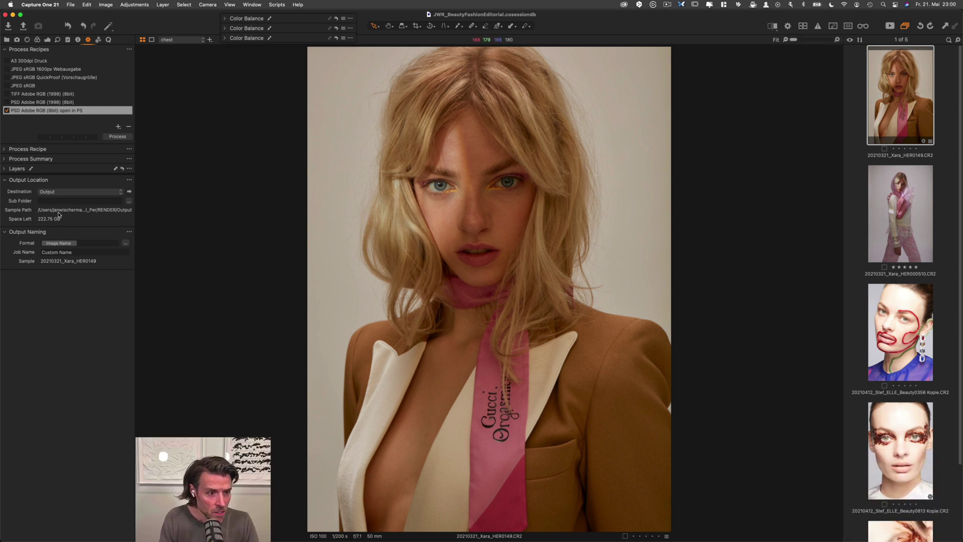
click(789, 27)
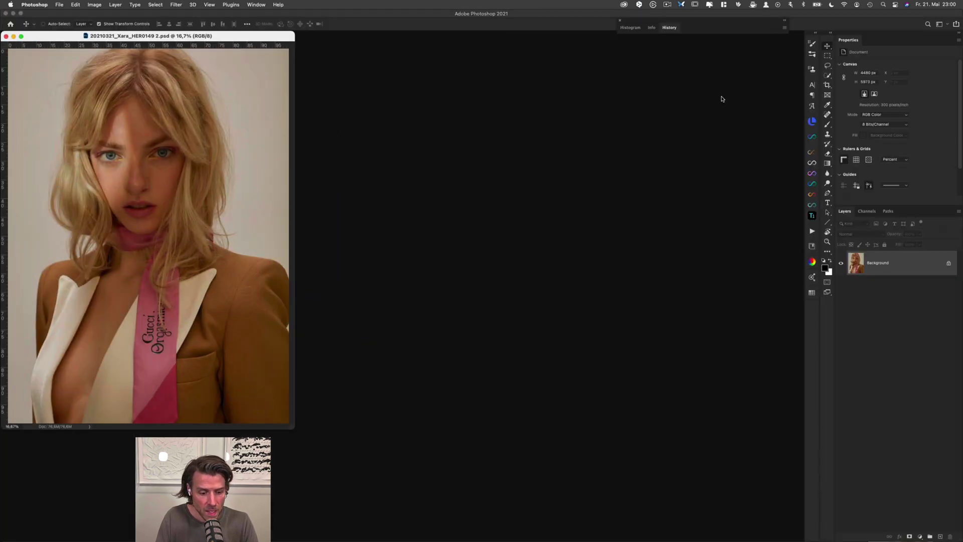
key(f)
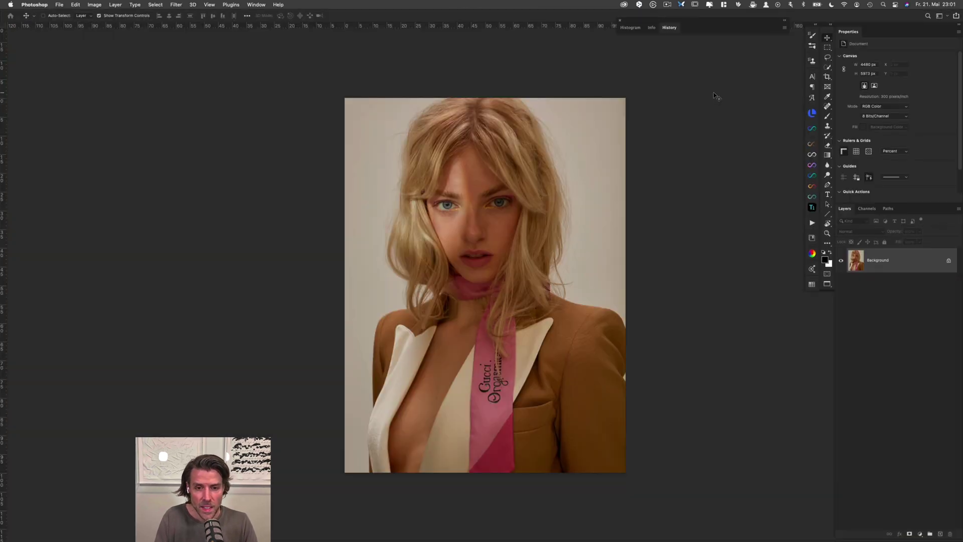